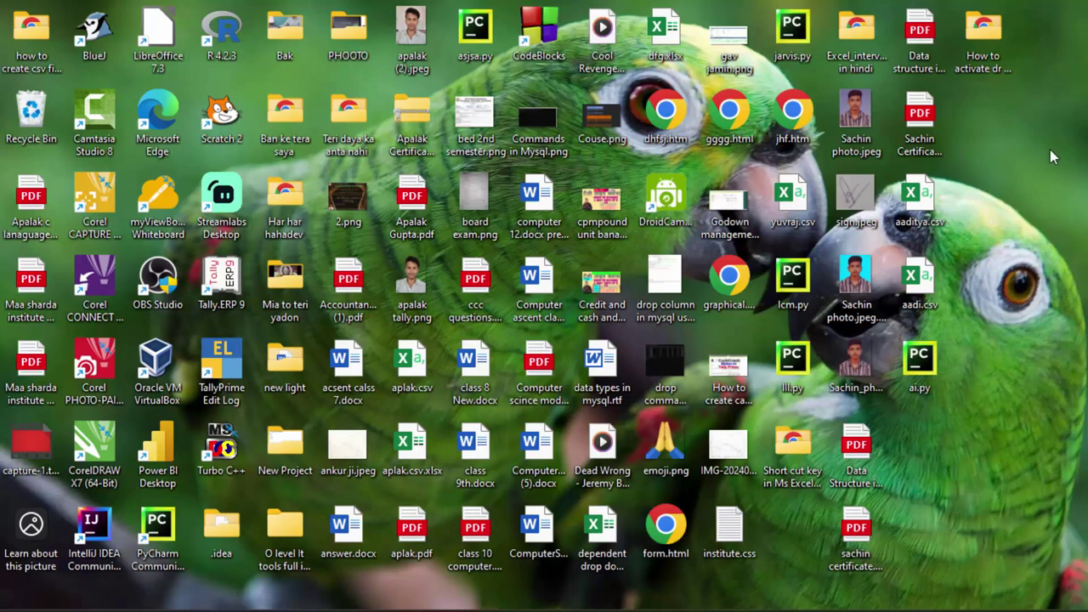
# Step: Refresh the desktop, then launch Microsoft Access by searching 'acc' from Start
pyautogui.rightClick(1050, 154)
pyautogui.click(1000, 208)
pyautogui.press('super')
pyautogui.write('a')
pyautogui.write('cc')
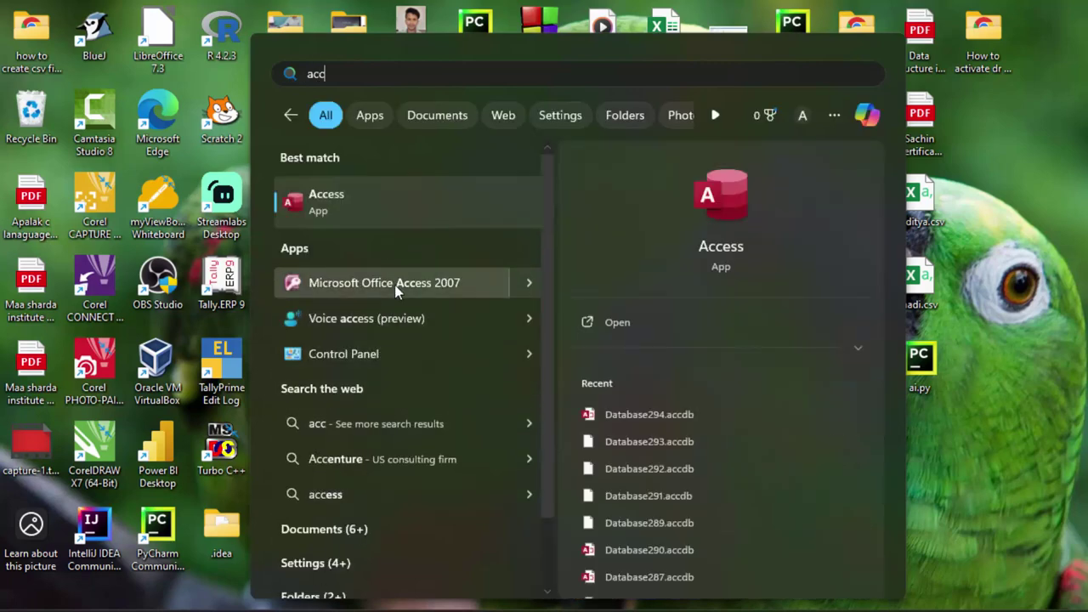
pyautogui.click(395, 214)
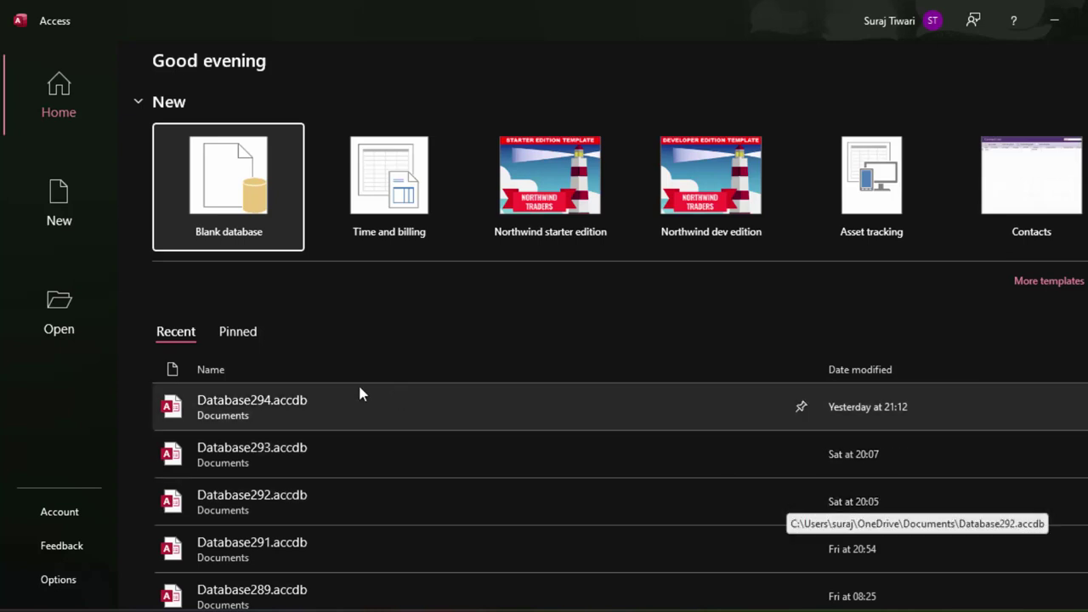
# Step: Create blank database Database295 and save its first table as ProductT in Design view
pyautogui.click(226, 184)
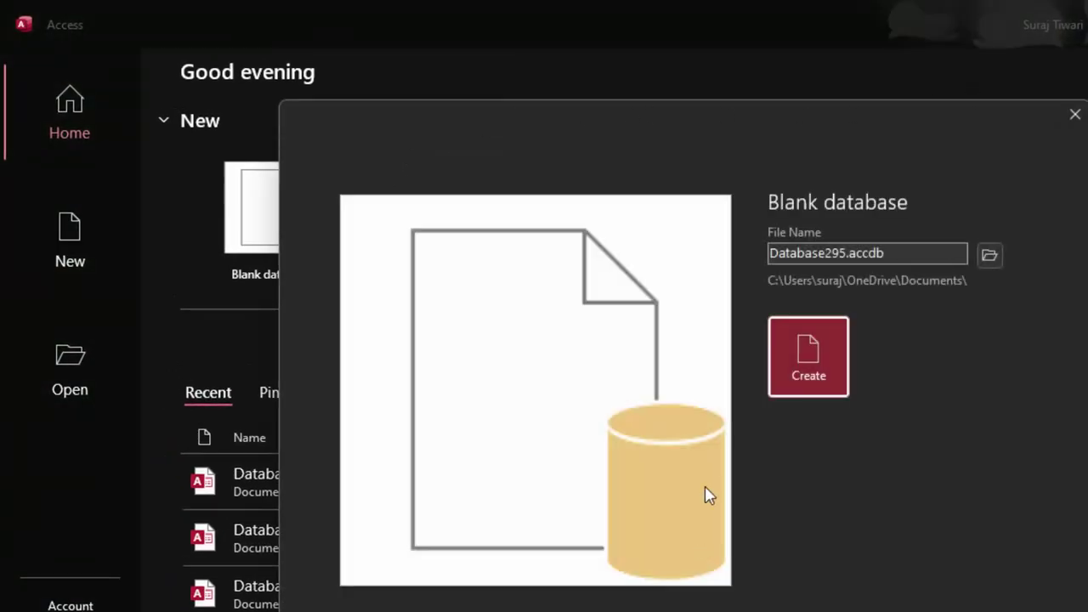
pyautogui.click(805, 362)
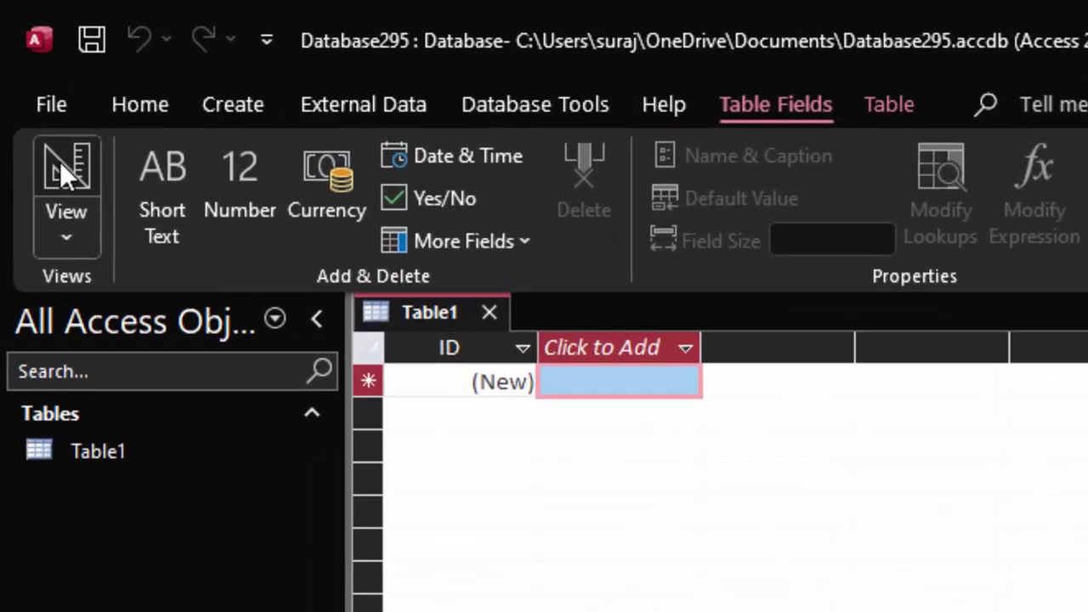
pyautogui.click(60, 161)
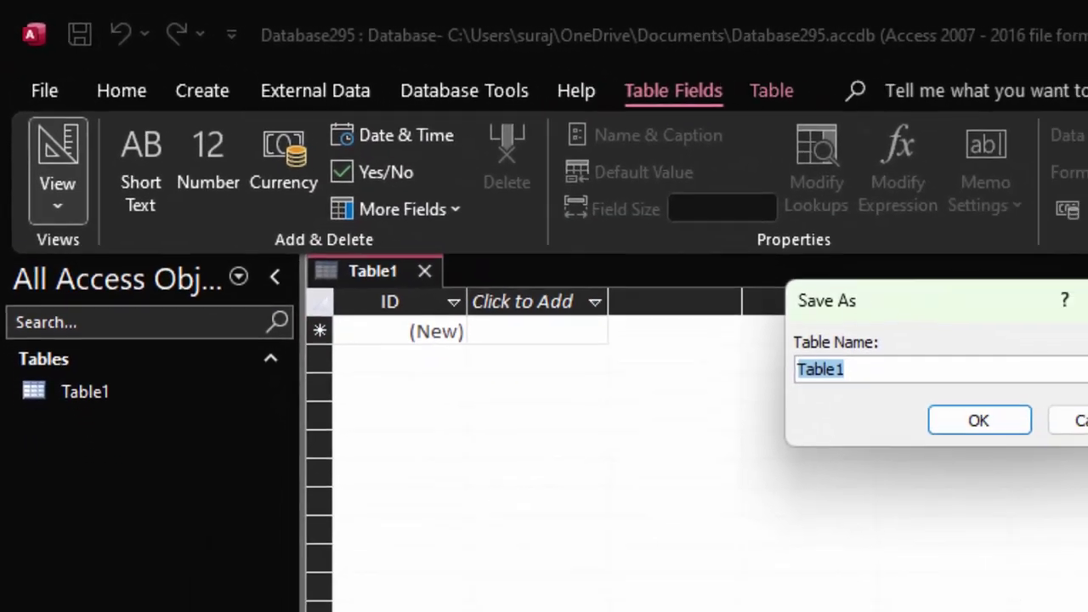
pyautogui.press('BackSpace')
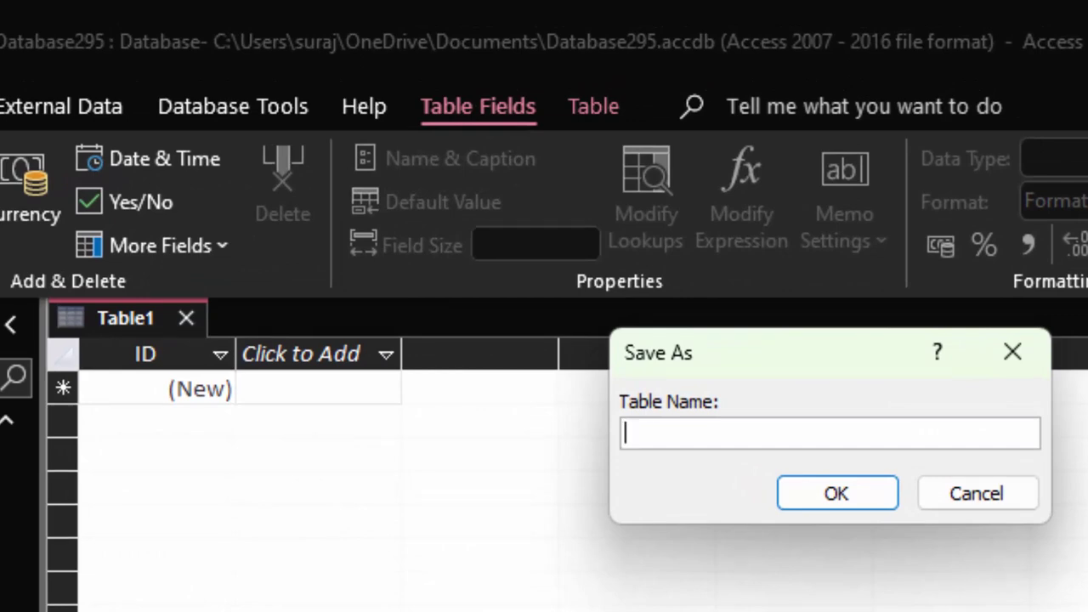
pyautogui.write('P')
pyautogui.write('ro')
pyautogui.write('oduc')
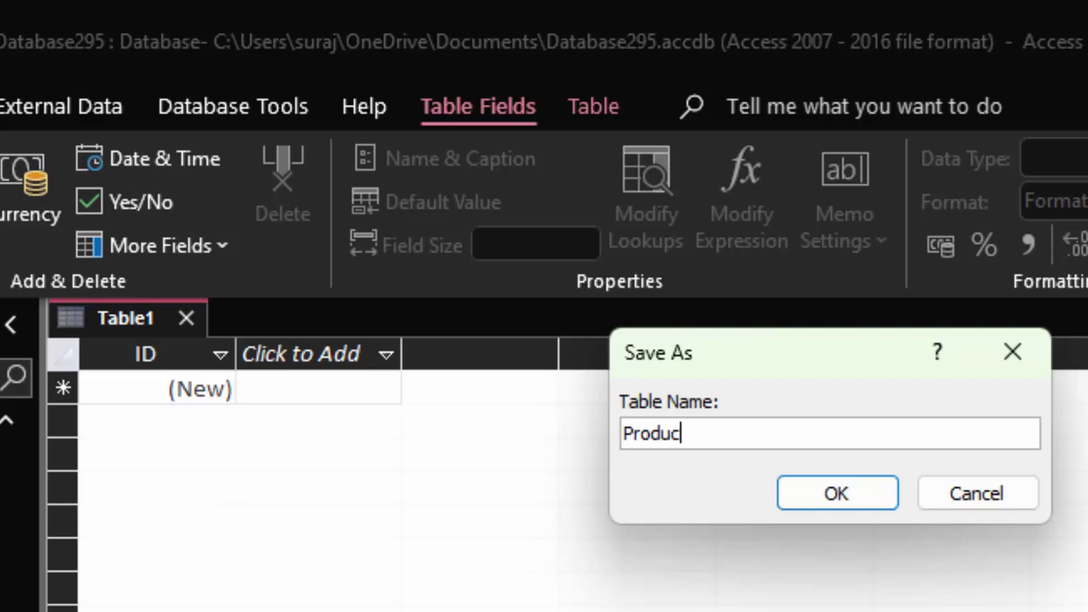
pyautogui.write('tT')
pyautogui.press('Return')
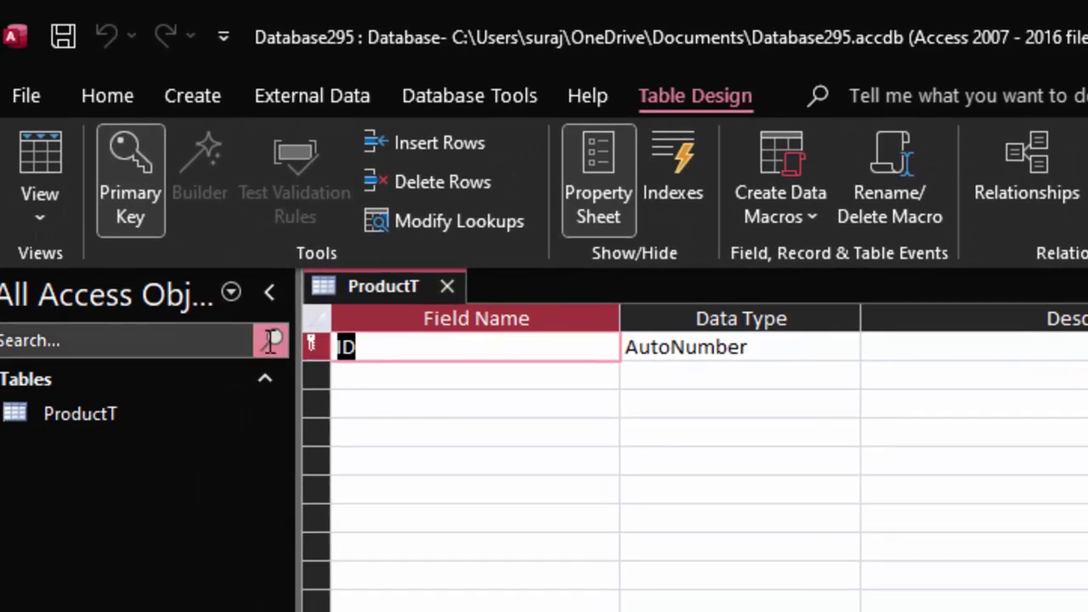
# Step: Rename the default ID field to Product_id
pyautogui.press('BackSpace')
pyautogui.write('prod')
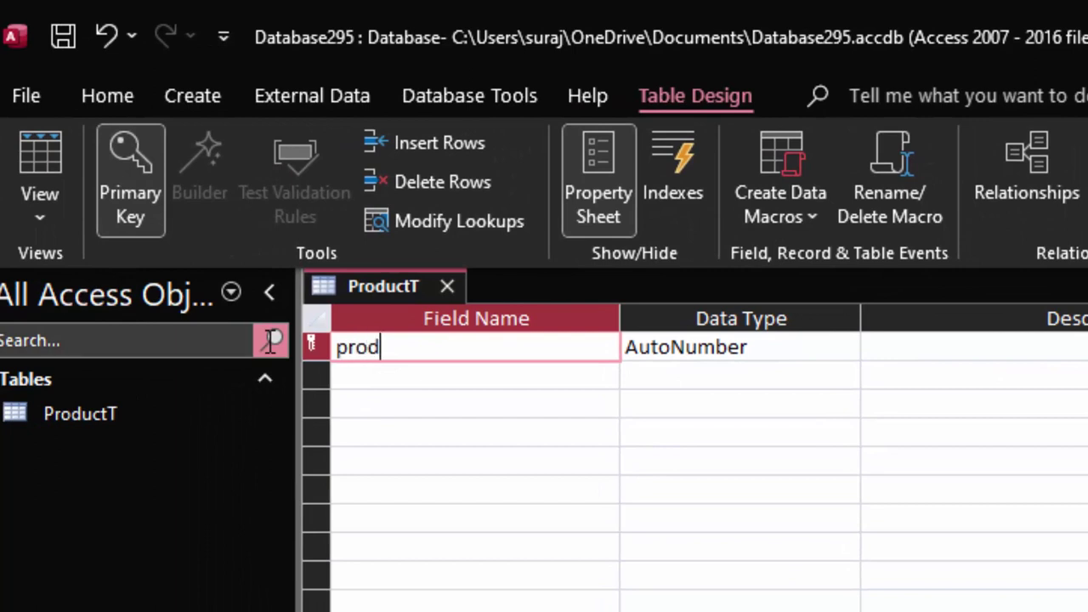
pyautogui.write('uct_')
pyautogui.write('id')
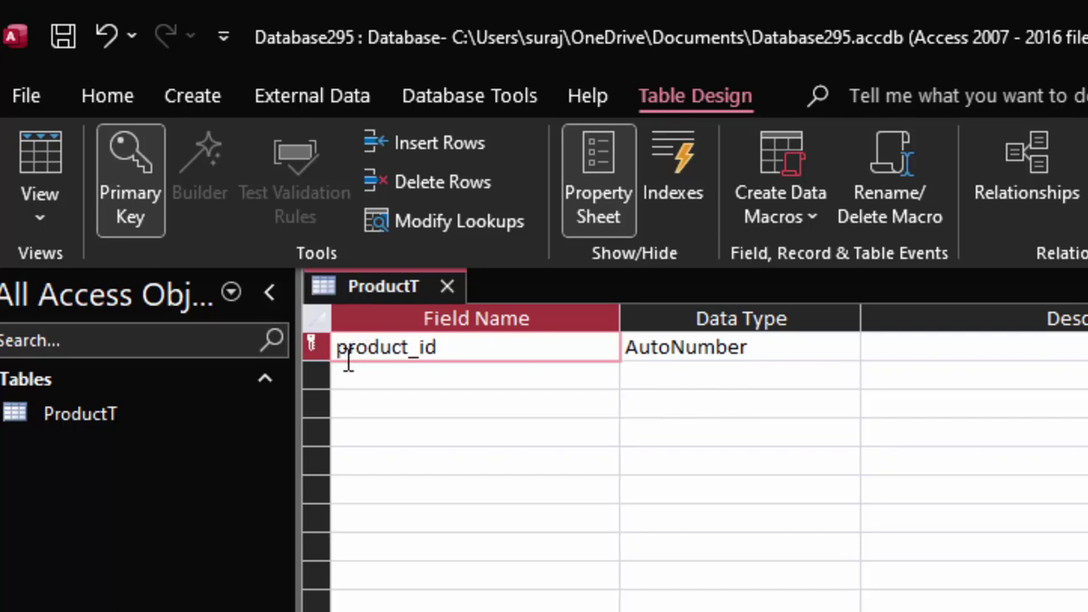
pyautogui.click(347, 349)
pyautogui.press('BackSpace')
pyautogui.write('P')
# Step: Add Name_of_Product as a Short Text field and Price as a Currency field
pyautogui.click(459, 378)
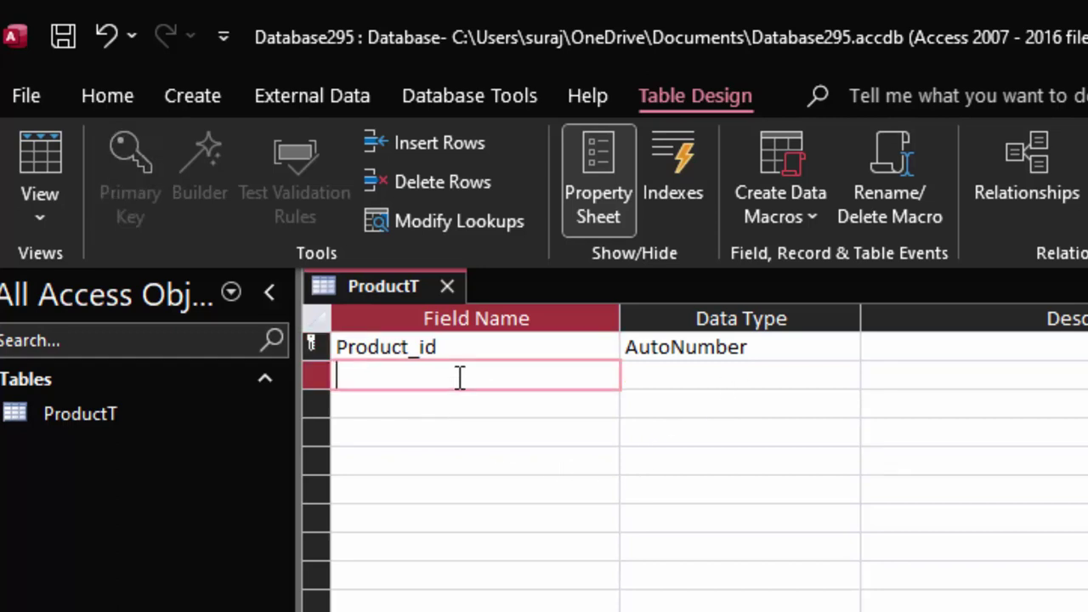
pyautogui.write('NBa')
pyautogui.press('BackSpace')
pyautogui.press('BackSpace')
pyautogui.write('ame')
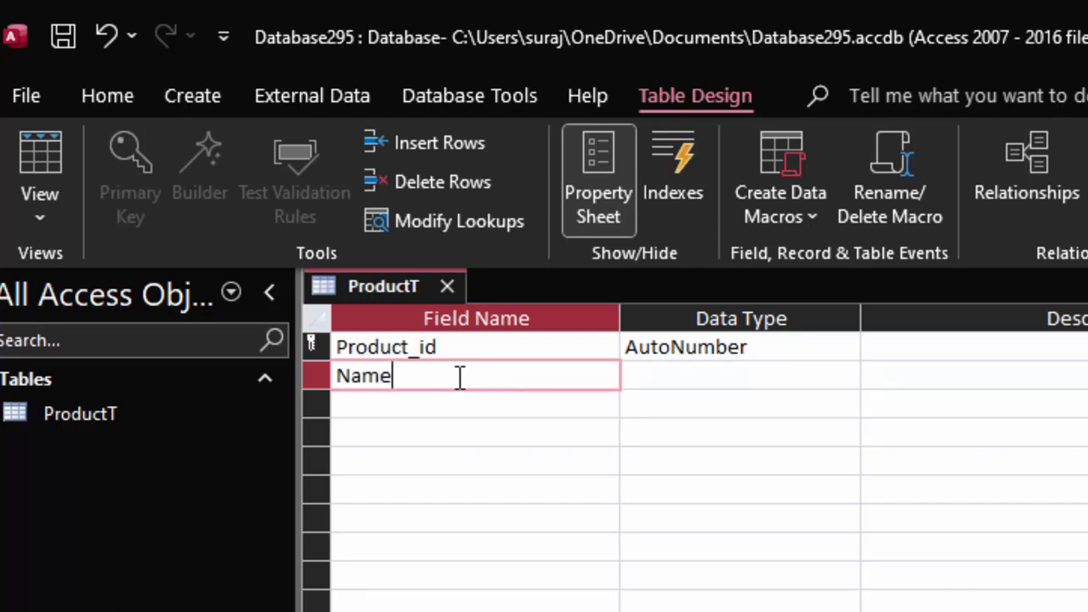
pyautogui.write('_of_Pr')
pyautogui.write('oduct')
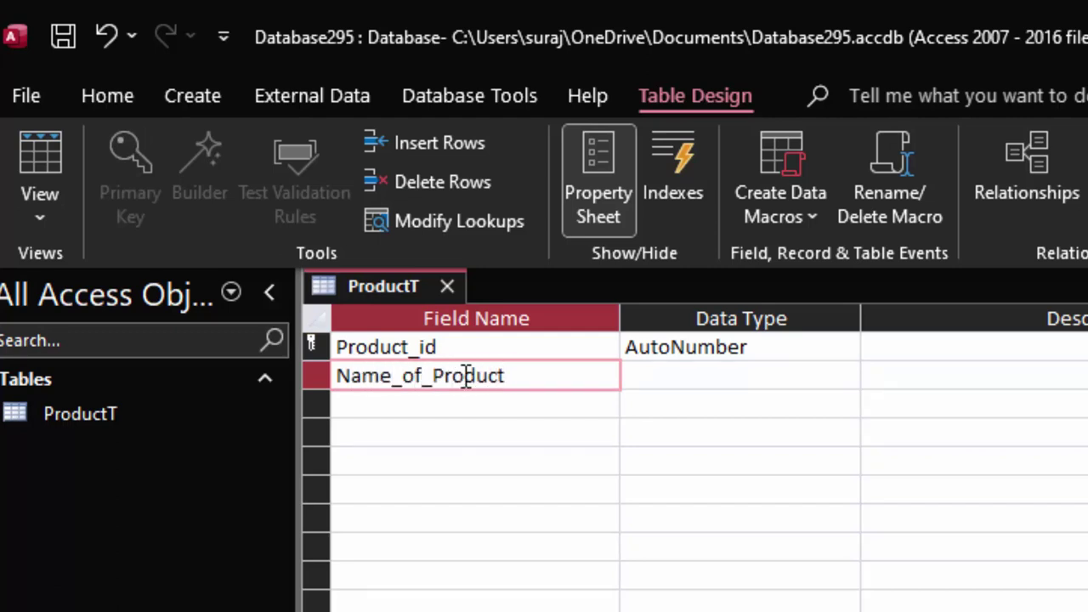
pyautogui.click(799, 372)
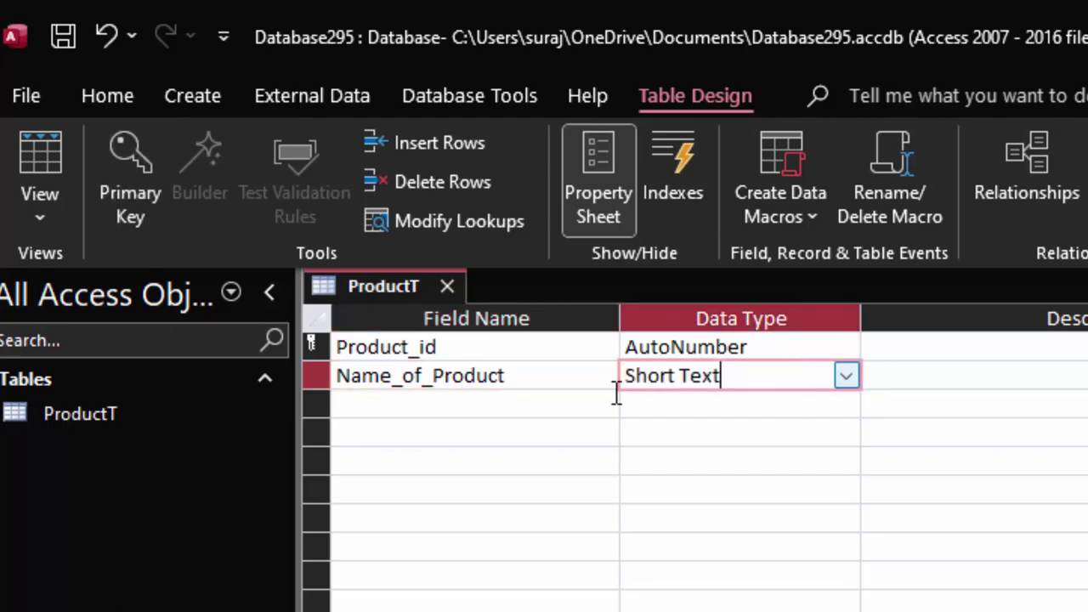
pyautogui.click(490, 403)
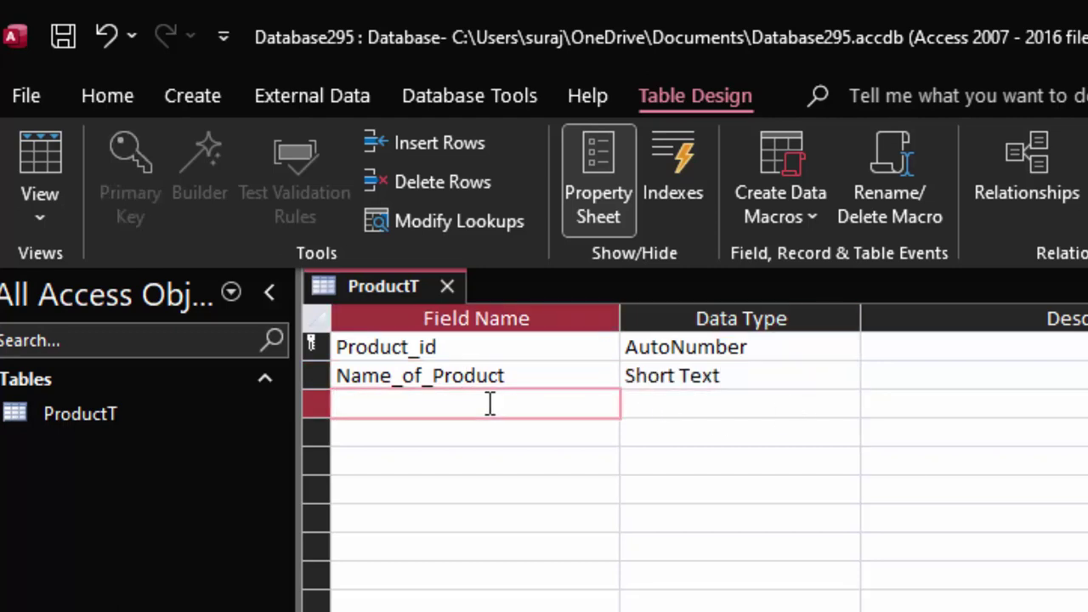
pyautogui.write('Price')
pyautogui.click(768, 400)
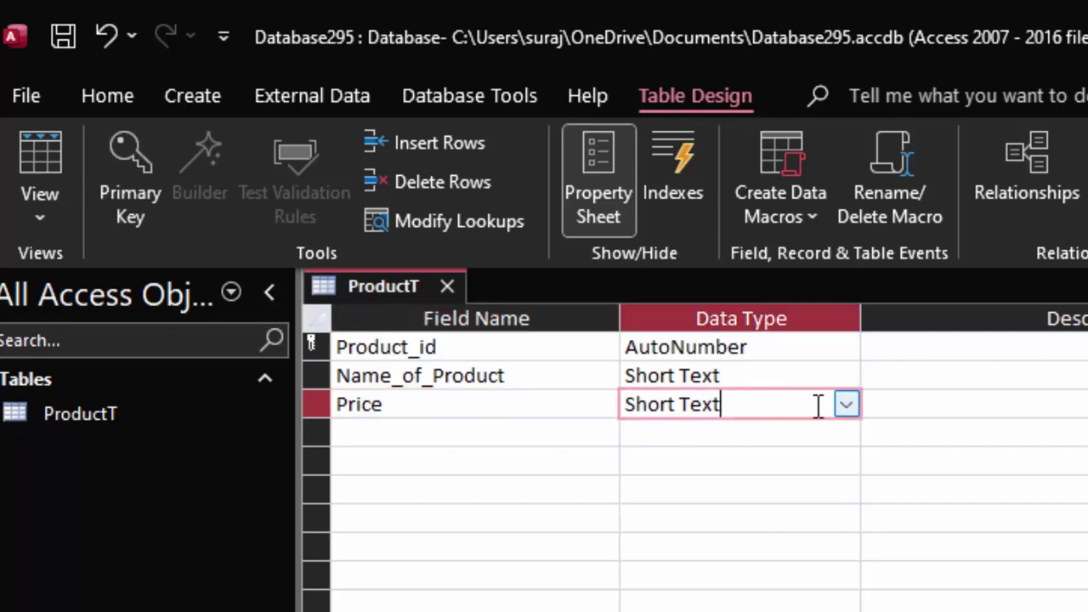
pyautogui.click(847, 406)
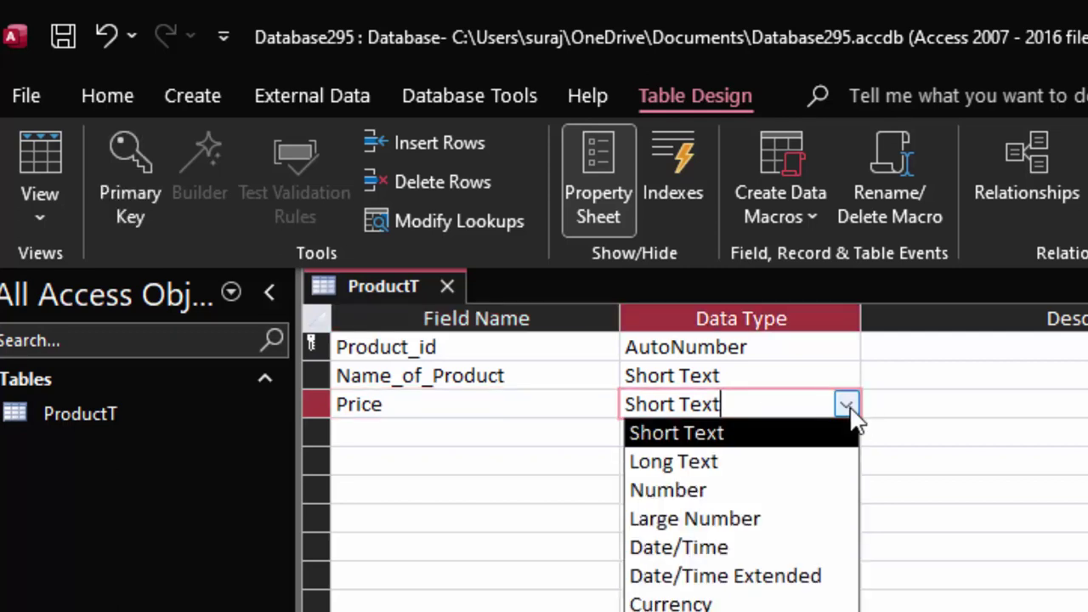
pyautogui.click(719, 603)
# Step: Add Qty as a Number field and a fifth field named Total_Price
pyautogui.click(400, 432)
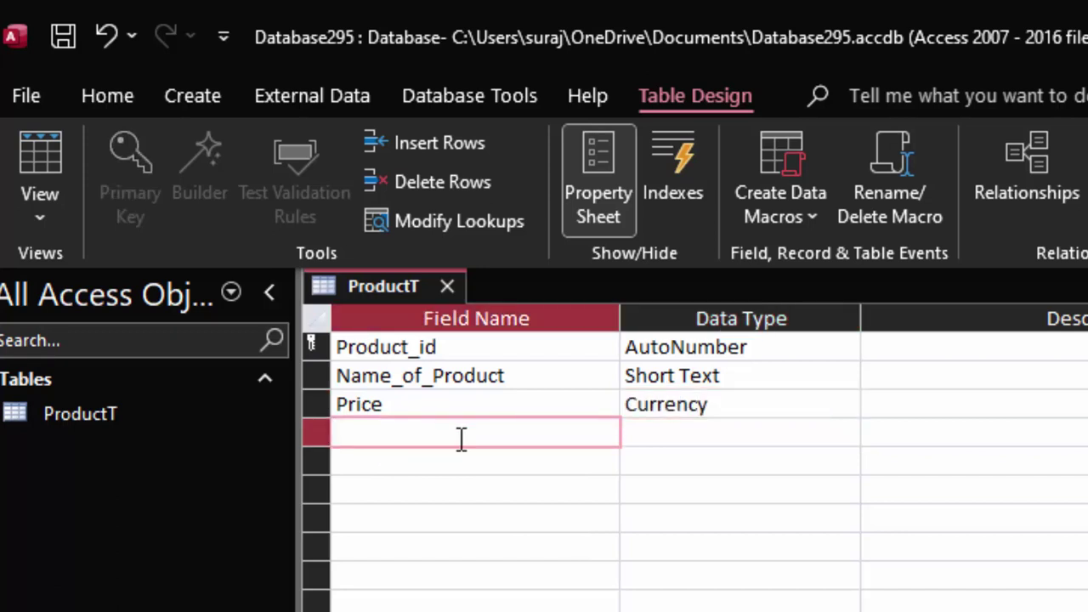
pyautogui.write('Qty')
pyautogui.click(725, 429)
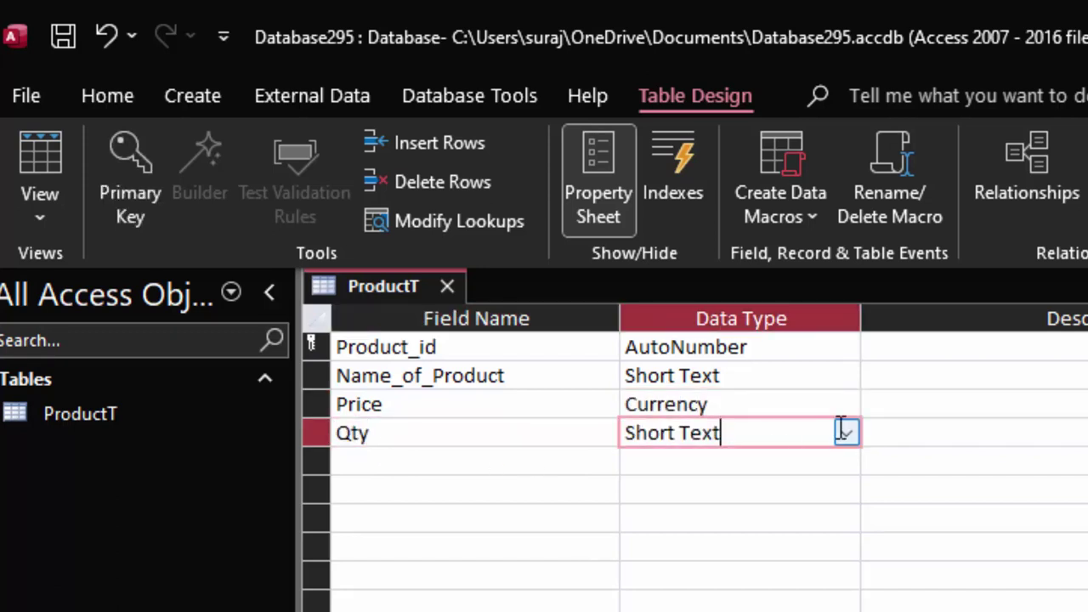
pyautogui.click(846, 434)
pyautogui.click(746, 517)
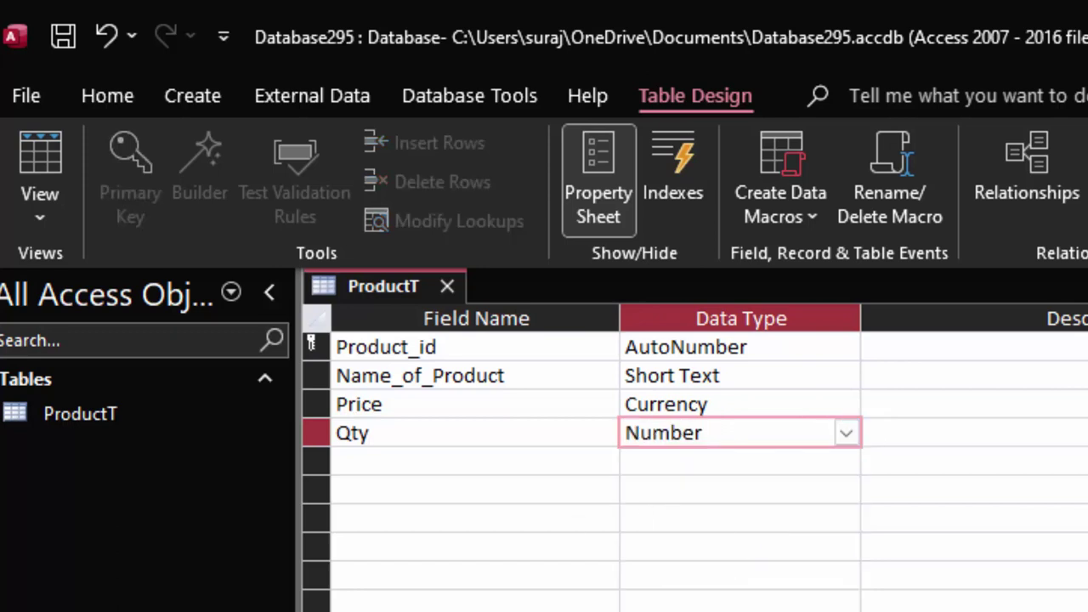
pyautogui.click(394, 460)
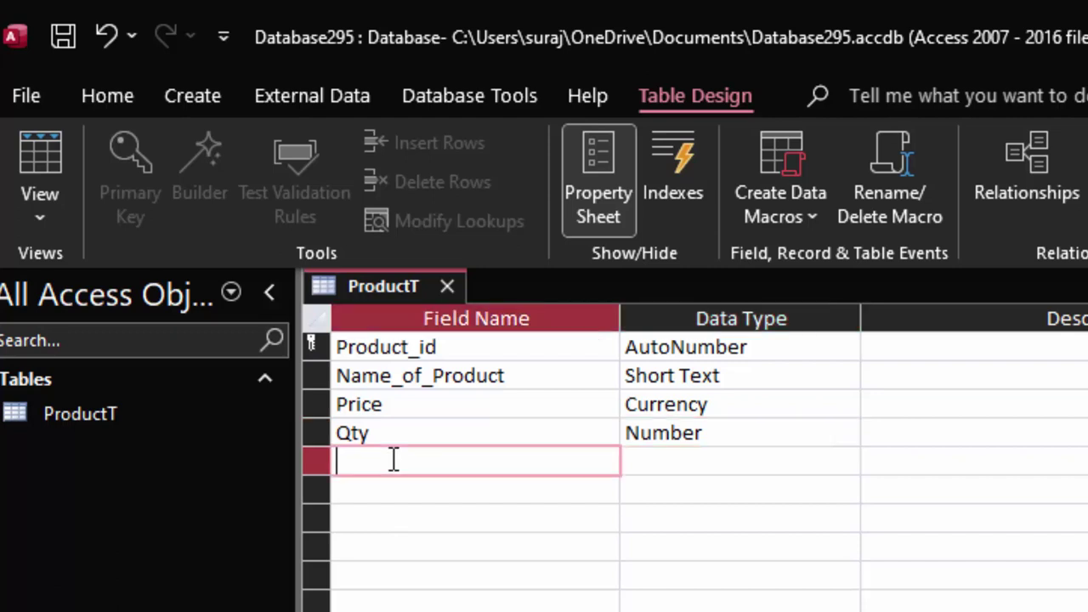
pyautogui.write('Total')
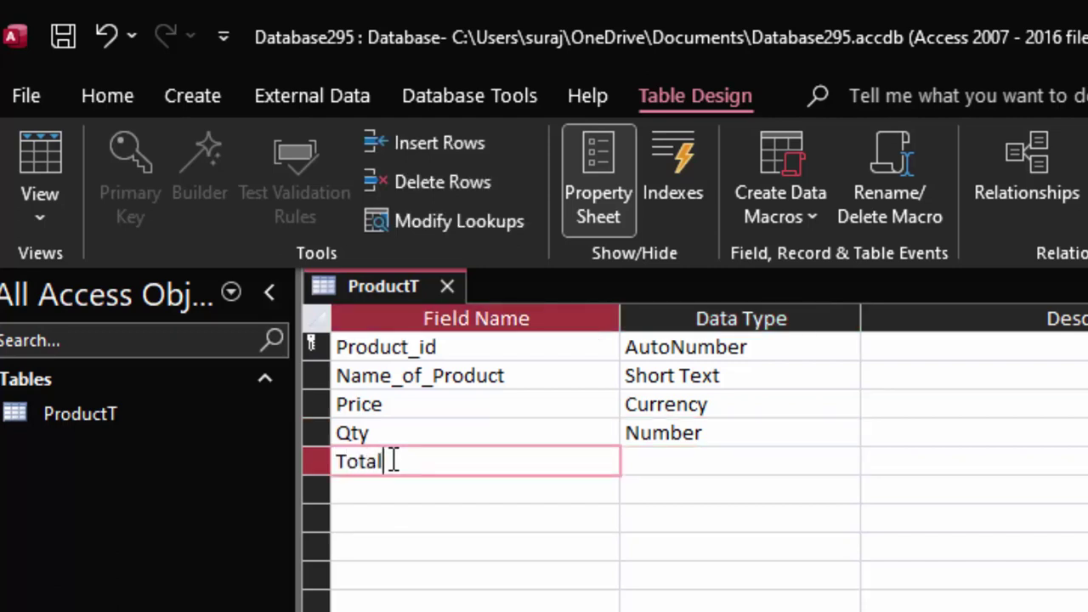
pyautogui.write('_Price')
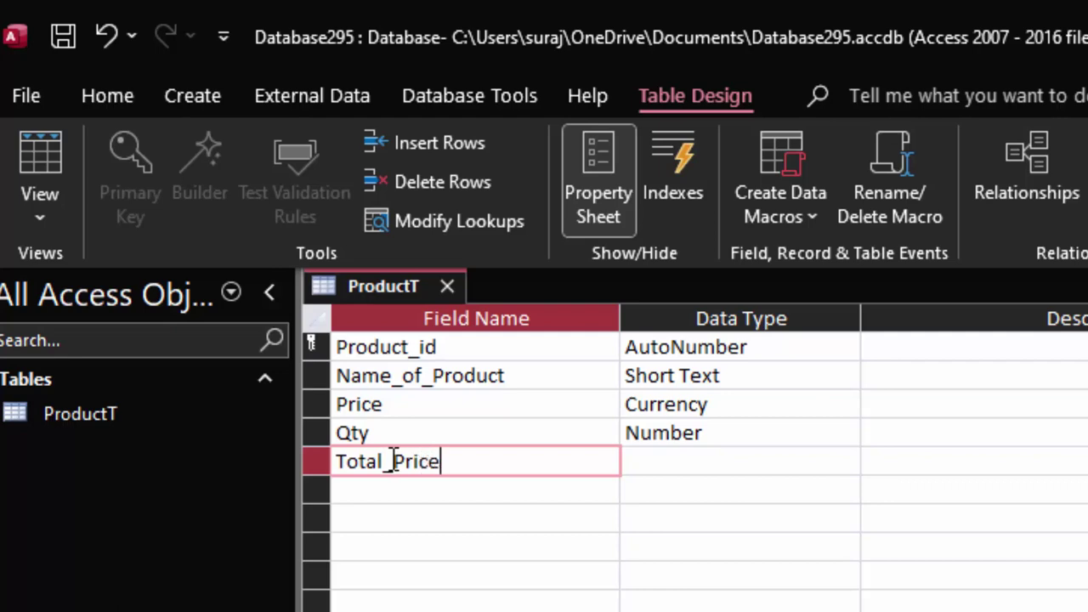
# Step: Make Total_Price a Calculated field with the expression [Price]*[Qty]
pyautogui.click(704, 461)
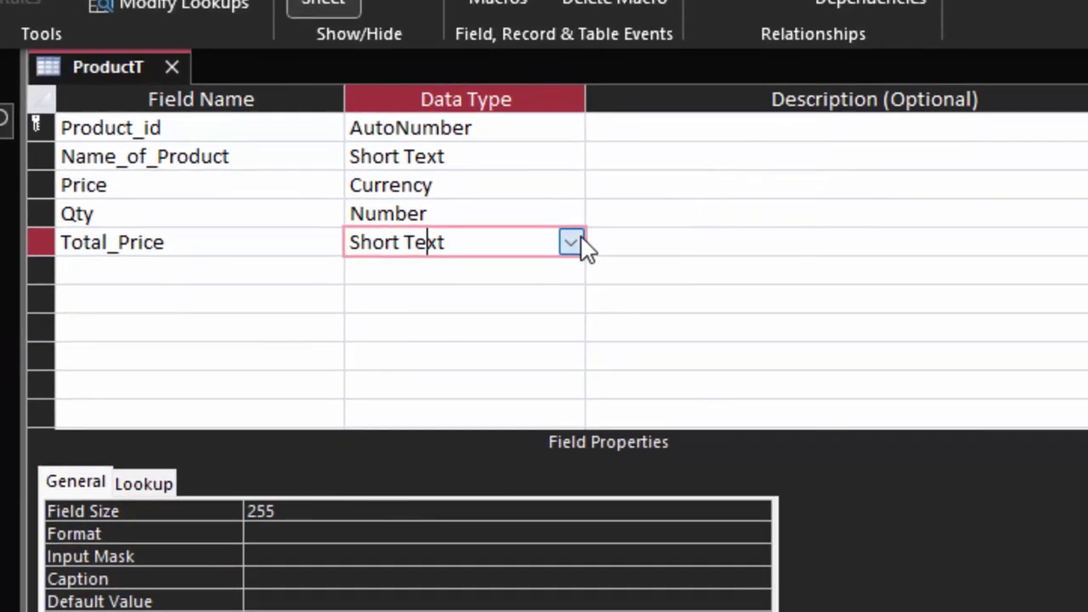
pyautogui.click(783, 411)
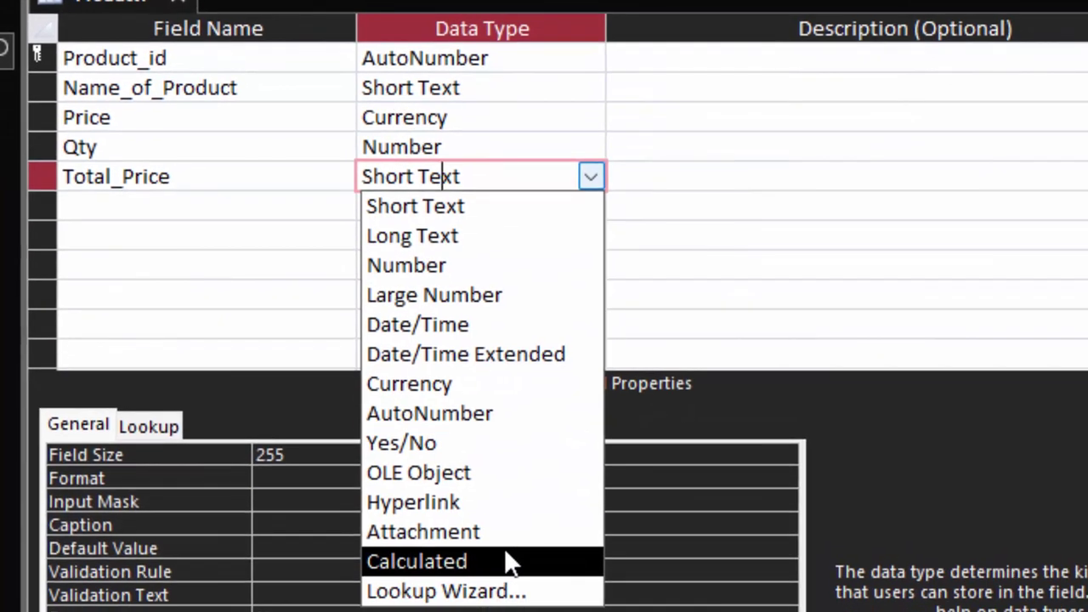
pyautogui.click(507, 555)
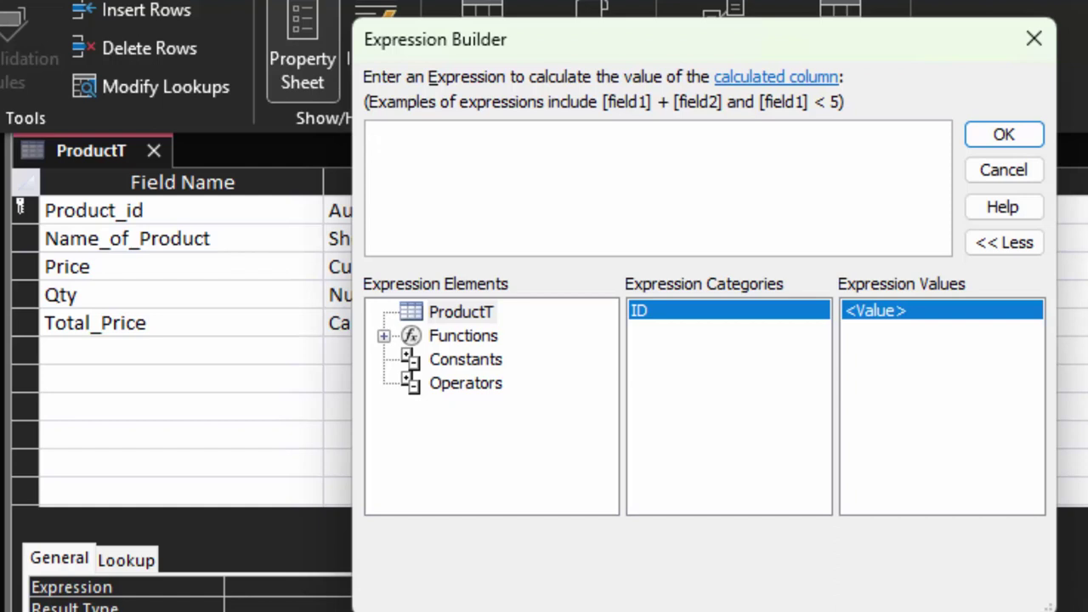
pyautogui.moveTo(646, 45); pyautogui.dragTo(918, 143)
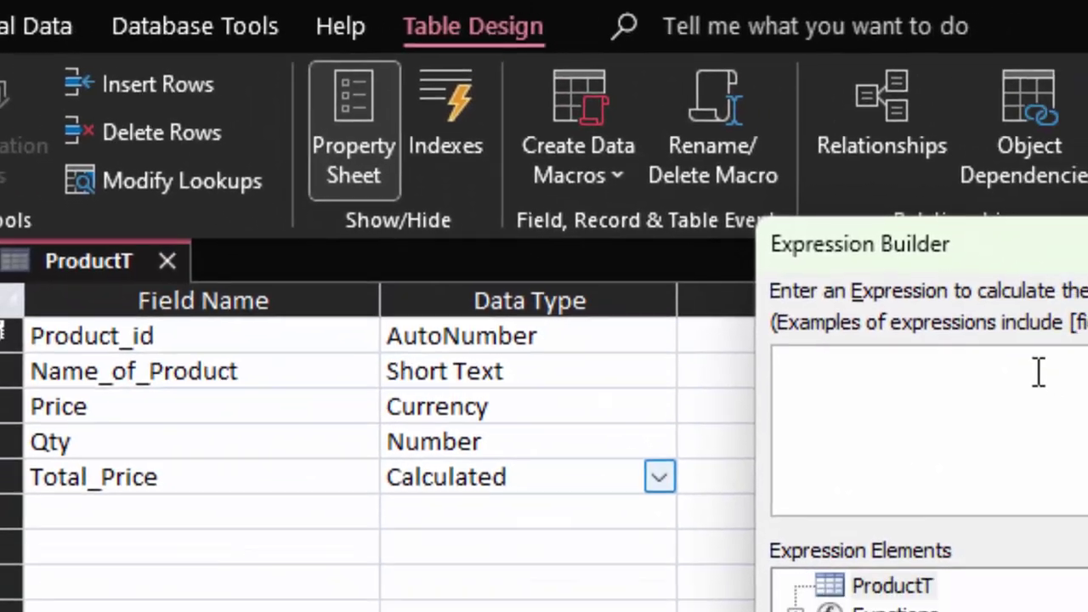
pyautogui.write('[Pr')
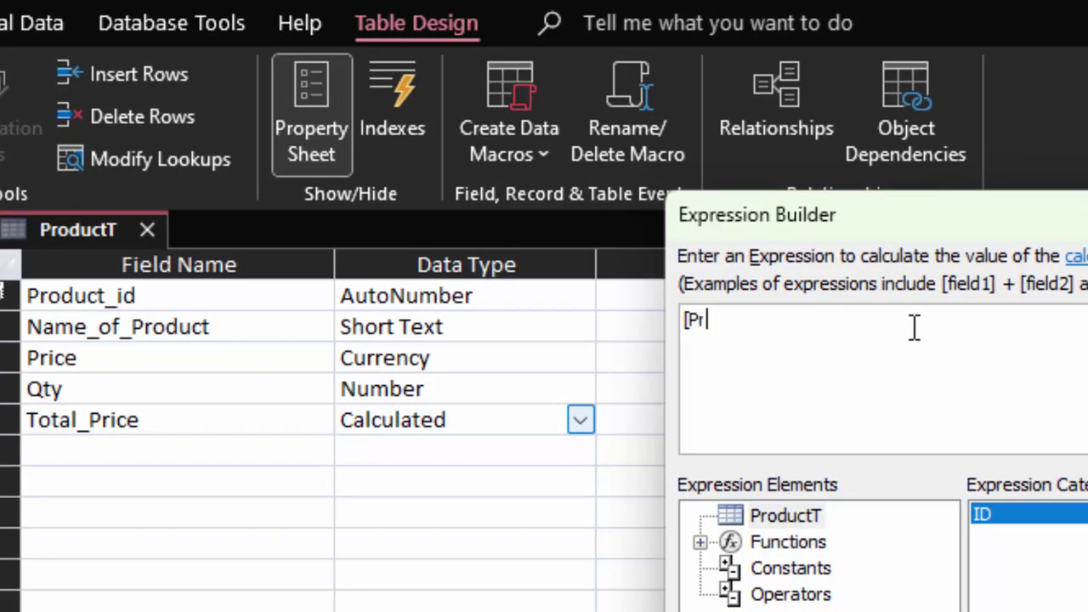
pyautogui.write('ice]*')
pyautogui.write('[')
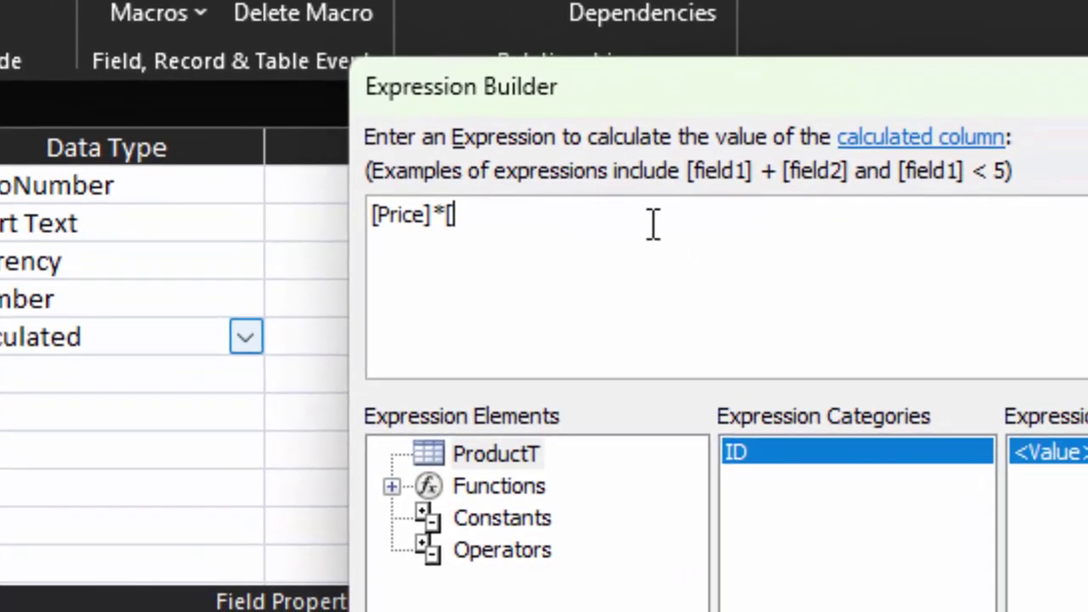
pyautogui.write('Qty')
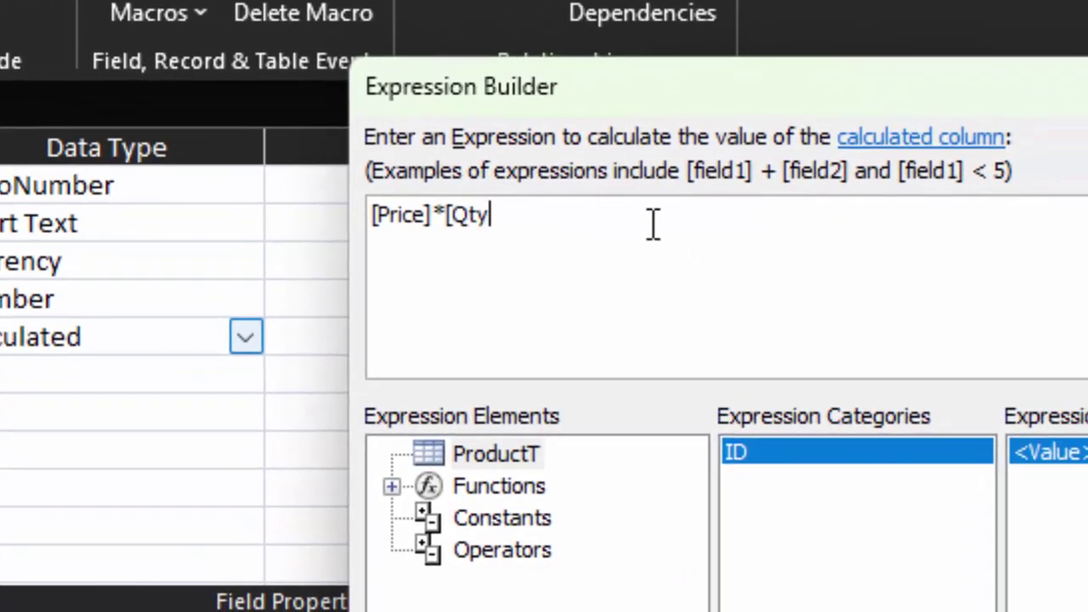
pyautogui.write(']')
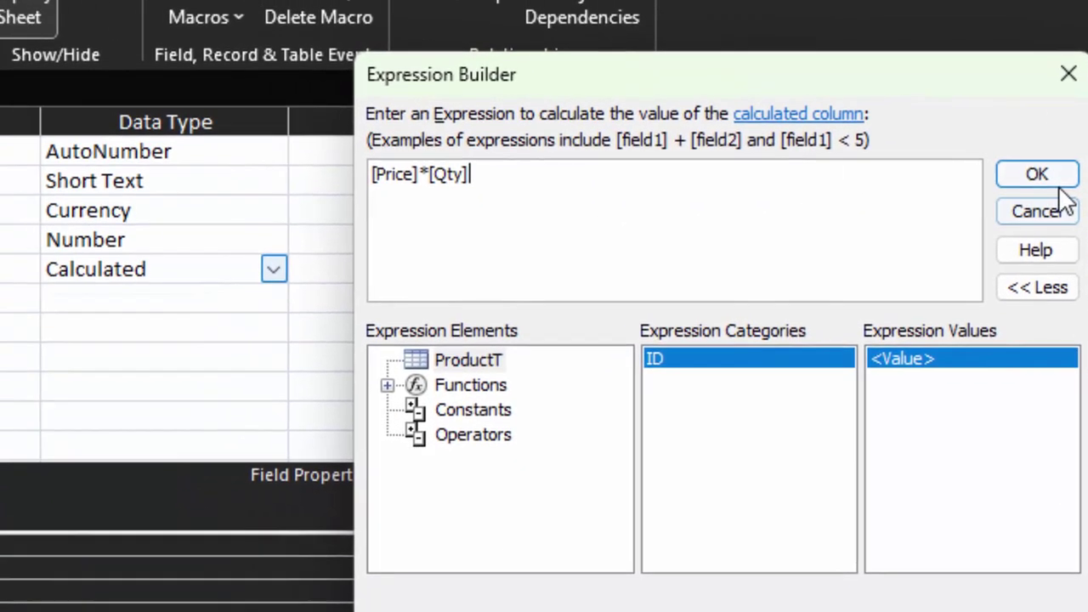
pyautogui.click(953, 166)
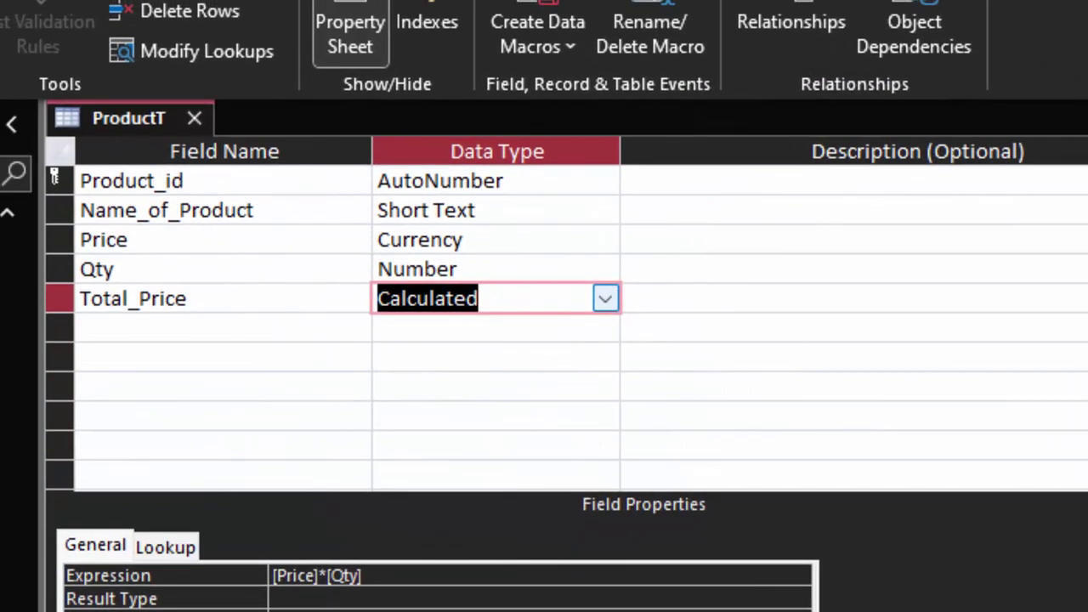
# Step: Save ProductT, widen Name_of_Product, and enter Keyboard with price 340 and quantity 70
pyautogui.click(719, 497)
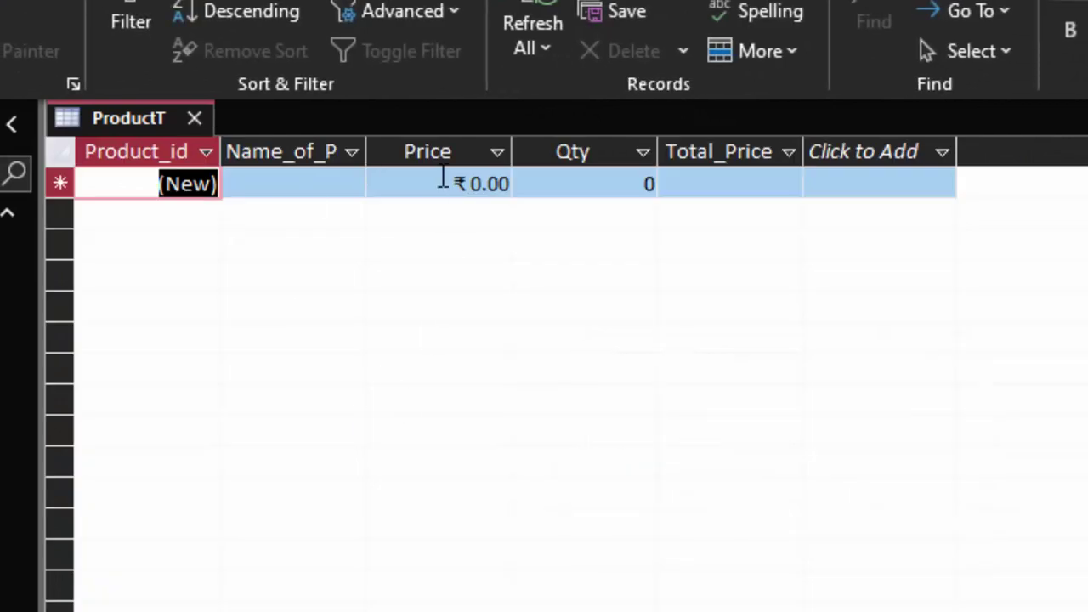
pyautogui.moveTo(367, 150); pyautogui.dragTo(428, 204)
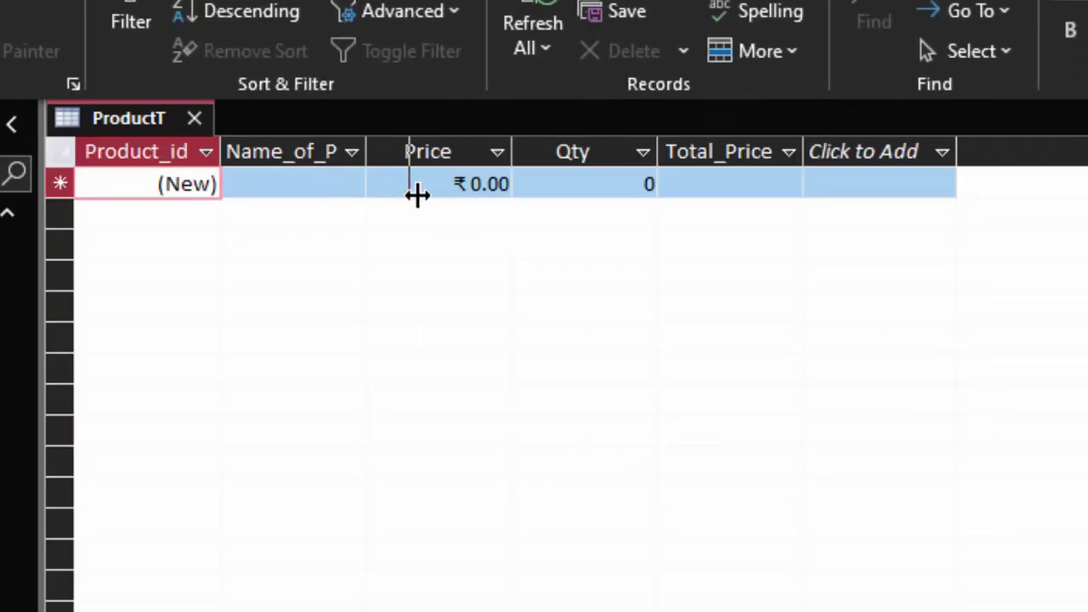
pyautogui.click(360, 192)
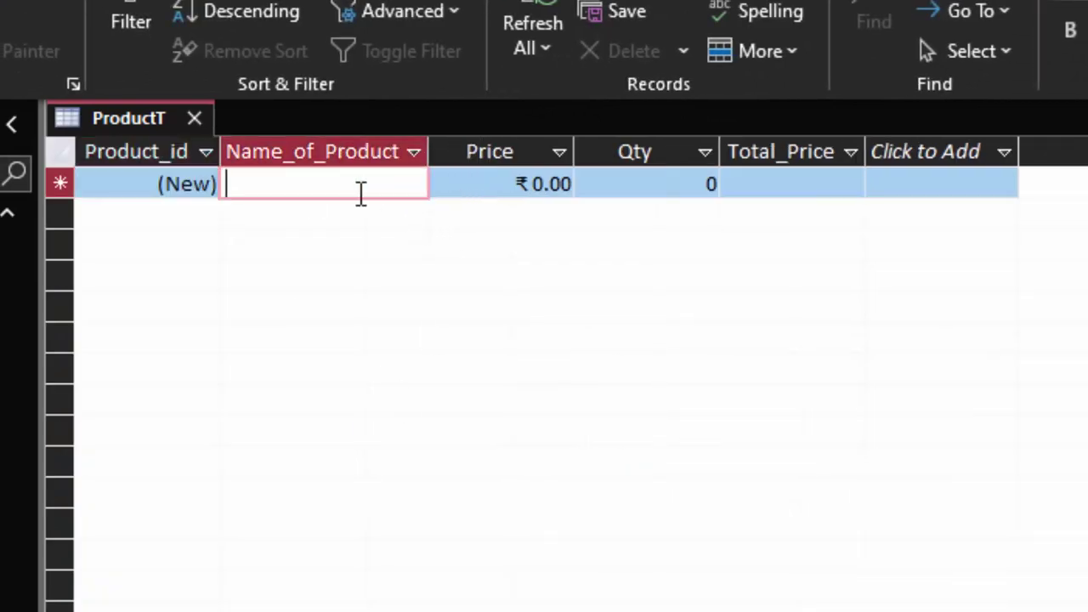
pyautogui.write('K')
pyautogui.write('eyb')
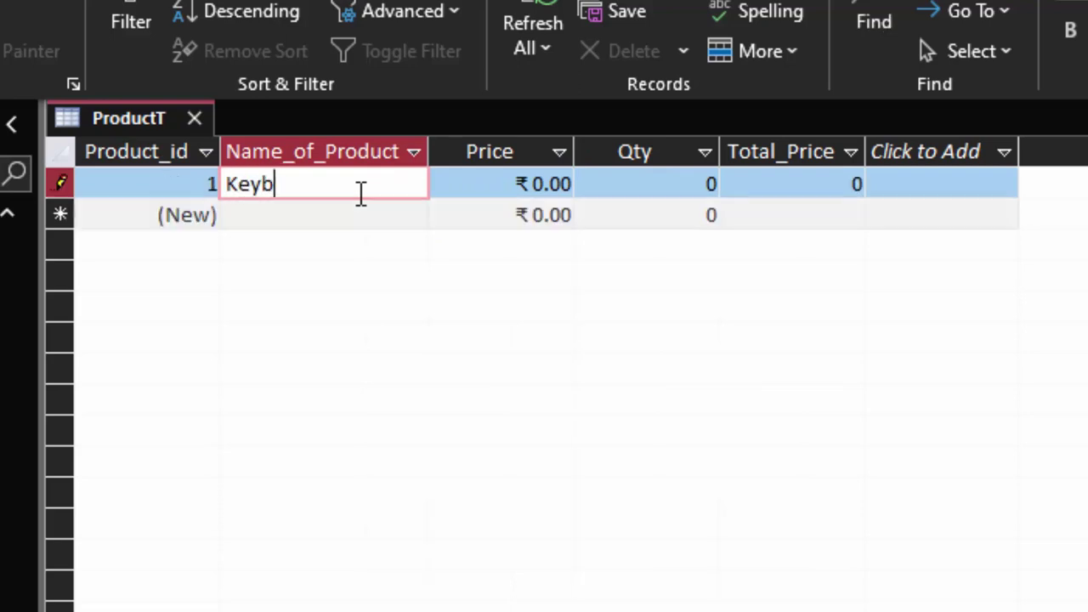
pyautogui.write('bo')
pyautogui.press('BackSpace')
pyautogui.press('BackSpace')
pyautogui.write('oard')
pyautogui.press('Tab')
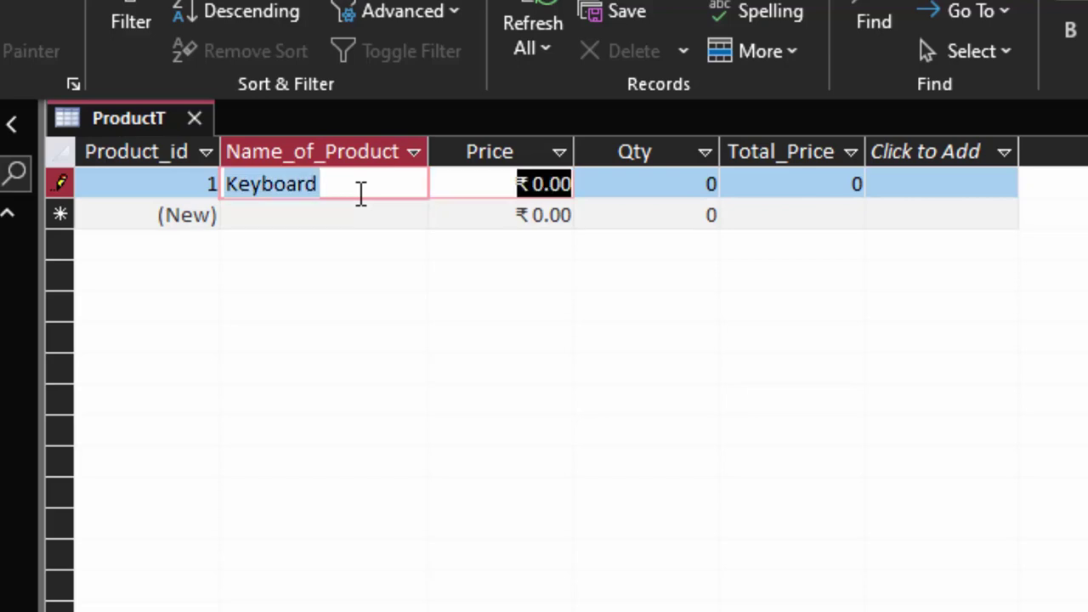
pyautogui.write('34')
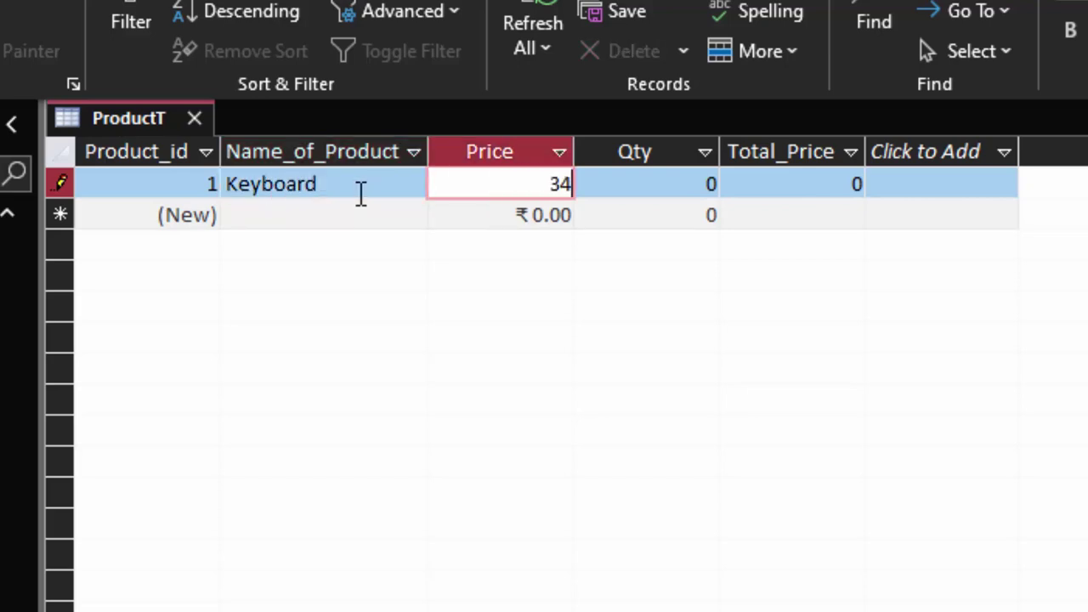
pyautogui.write('0')
pyautogui.press('Tab')
pyautogui.write('7')
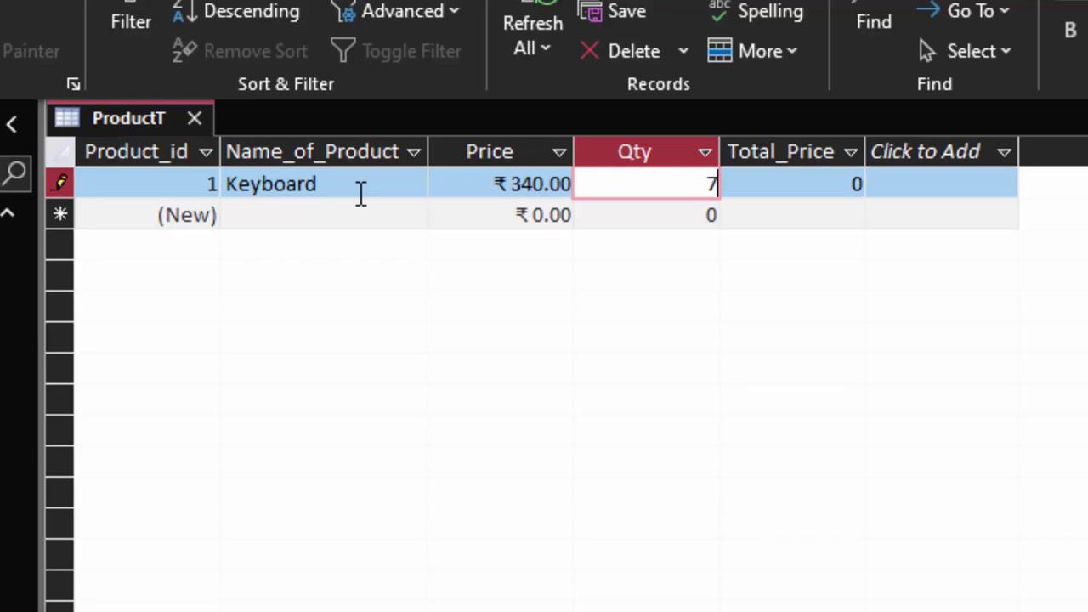
pyautogui.write('0')
pyautogui.press('Tab')
pyautogui.press('Tab')
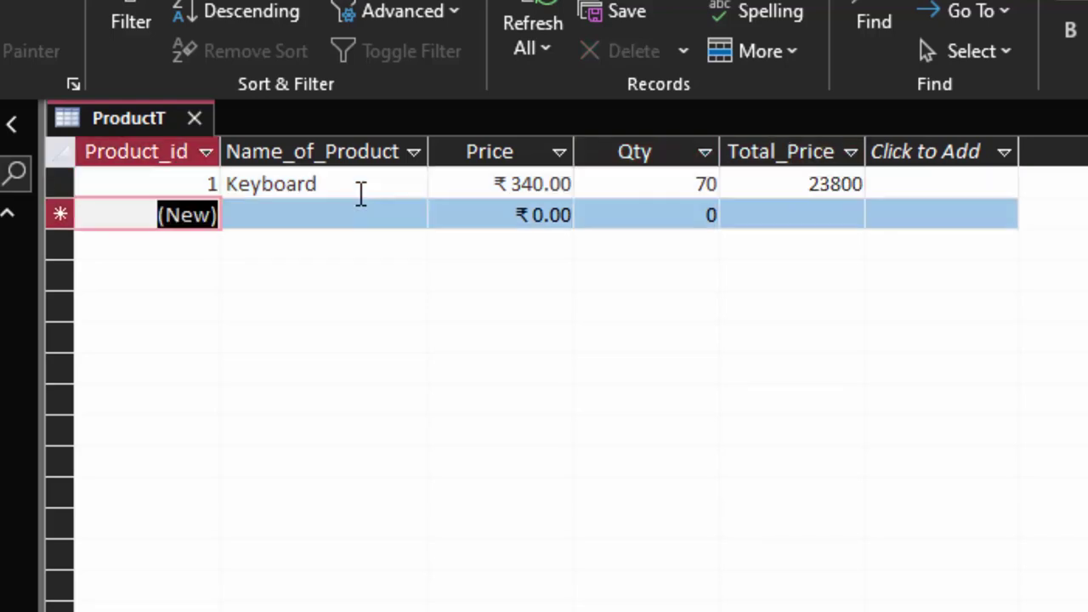
pyautogui.press('Tab')
# Step: Enter the Mouse record with price 170 and quantity 60
pyautogui.write('Mous')
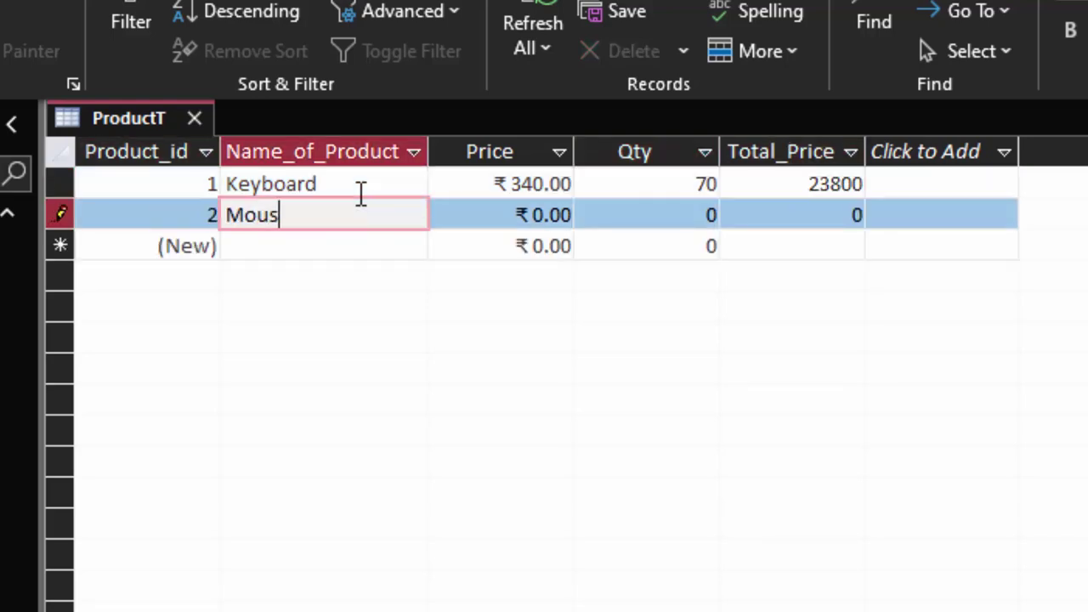
pyautogui.write('e')
pyautogui.press('Tab')
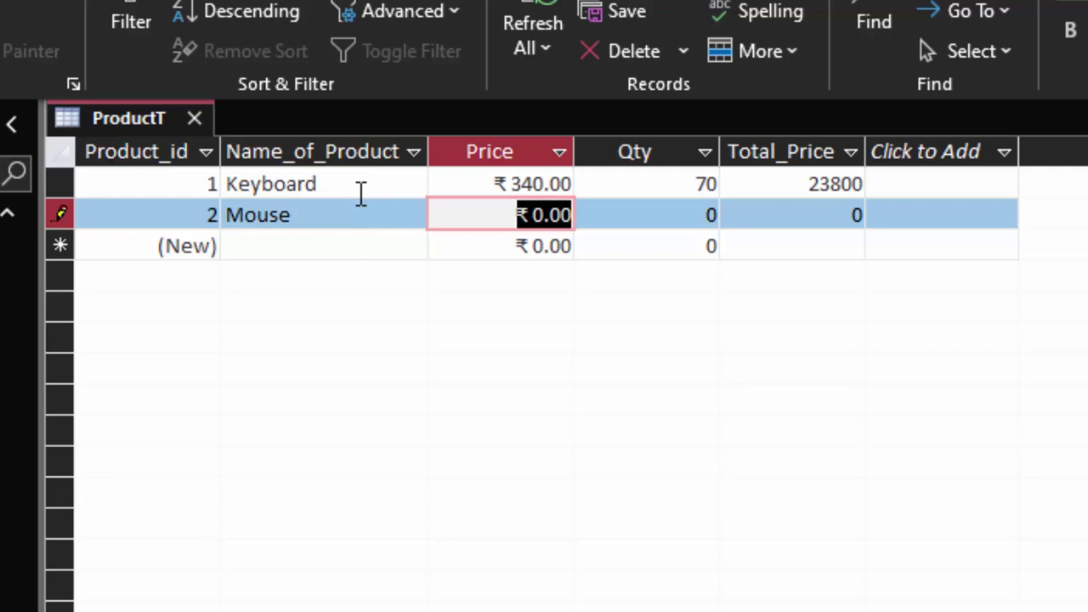
pyautogui.write('170')
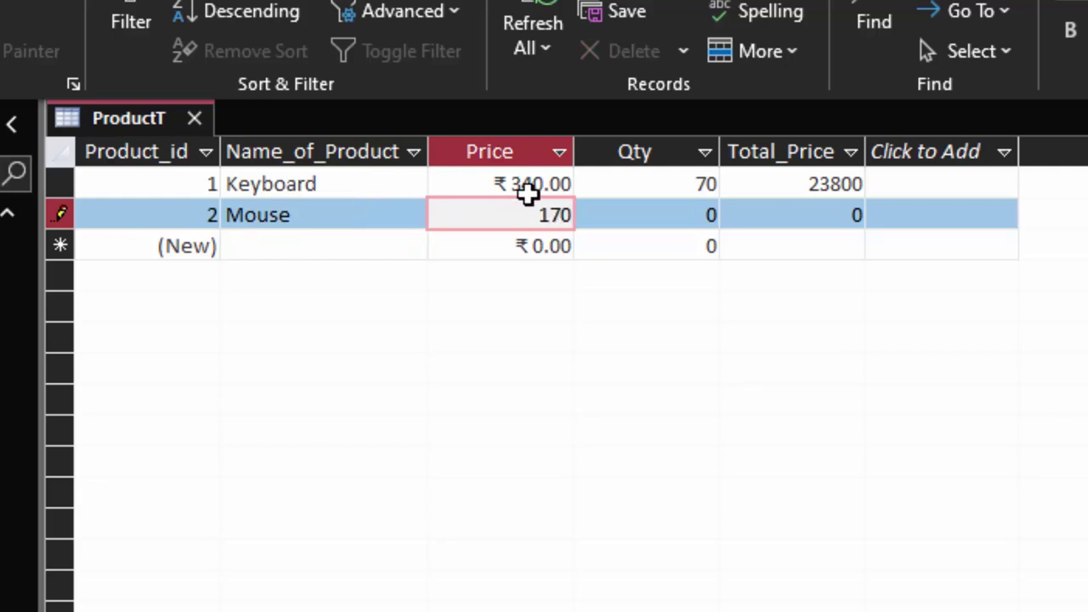
pyautogui.click(694, 211)
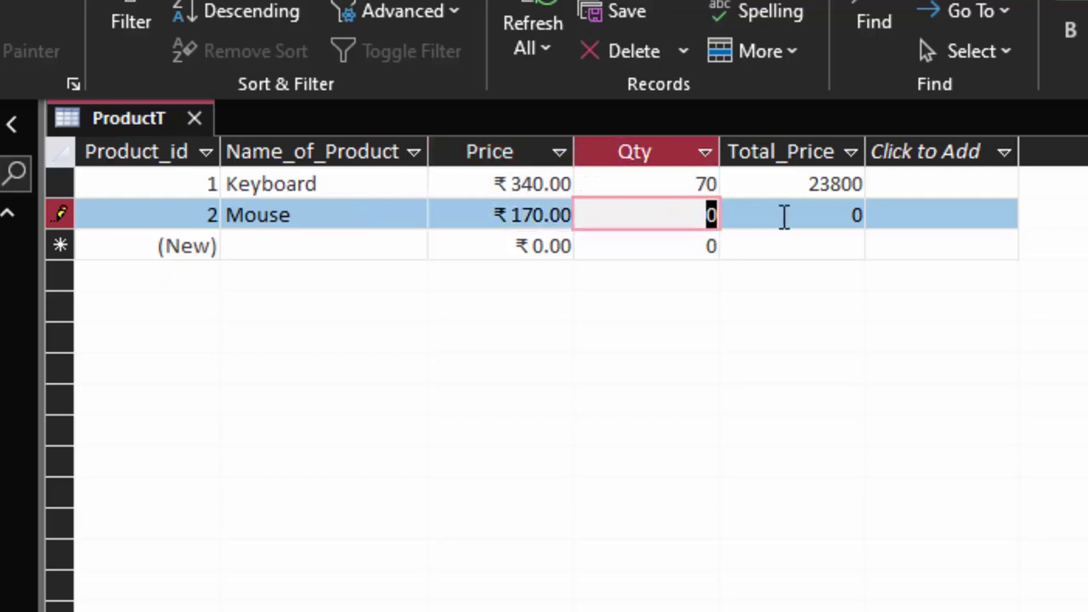
pyautogui.press('BackSpace')
pyautogui.write('0')
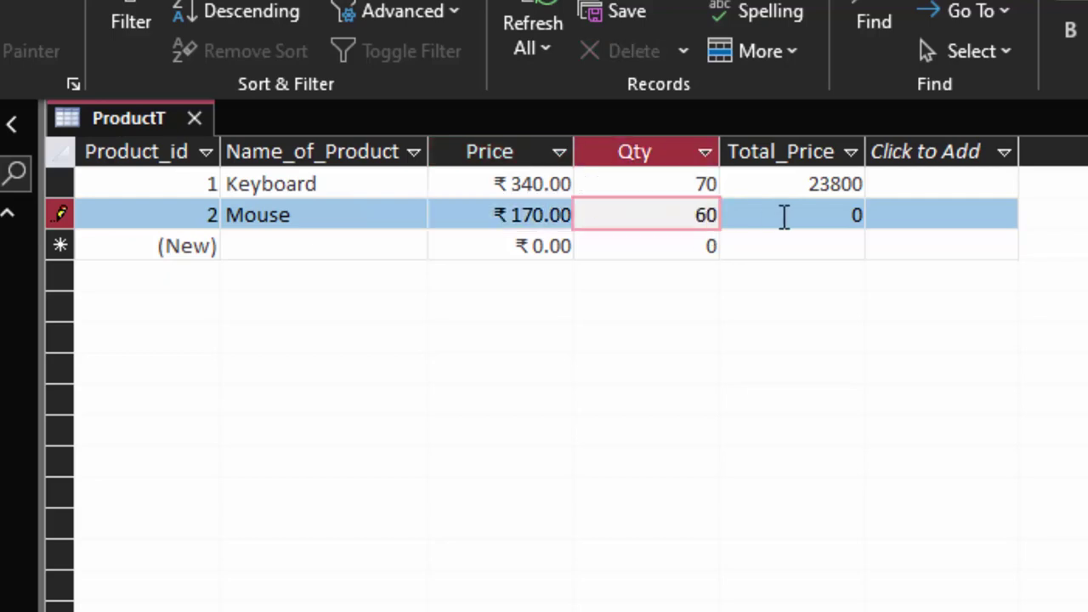
pyautogui.press('Tab')
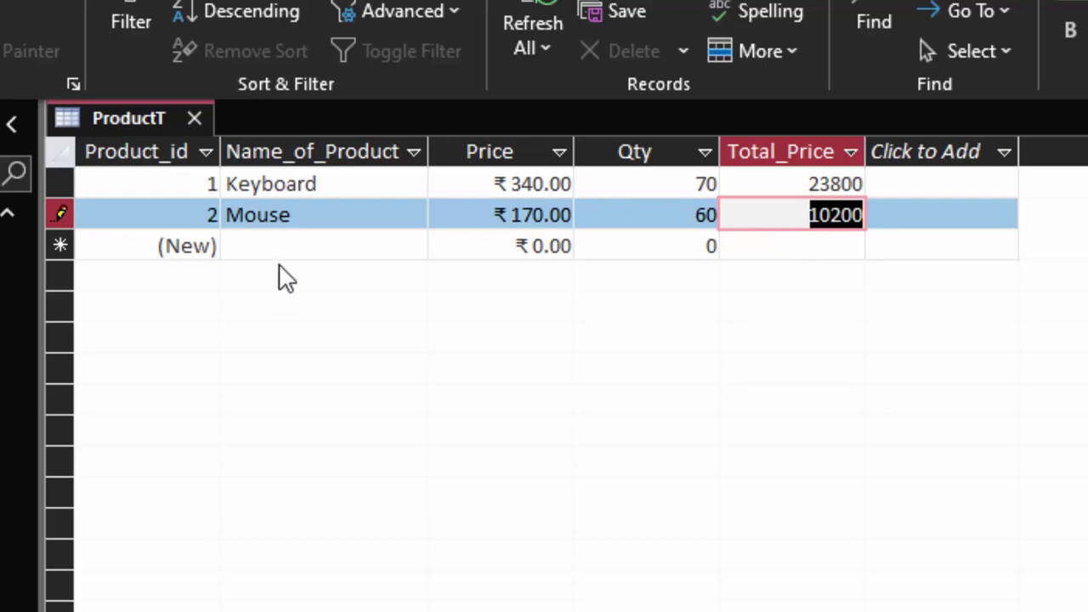
# Step: Enter the Monitor record with price 6,000 and quantity 7
pyautogui.click(294, 250)
pyautogui.write('Moni')
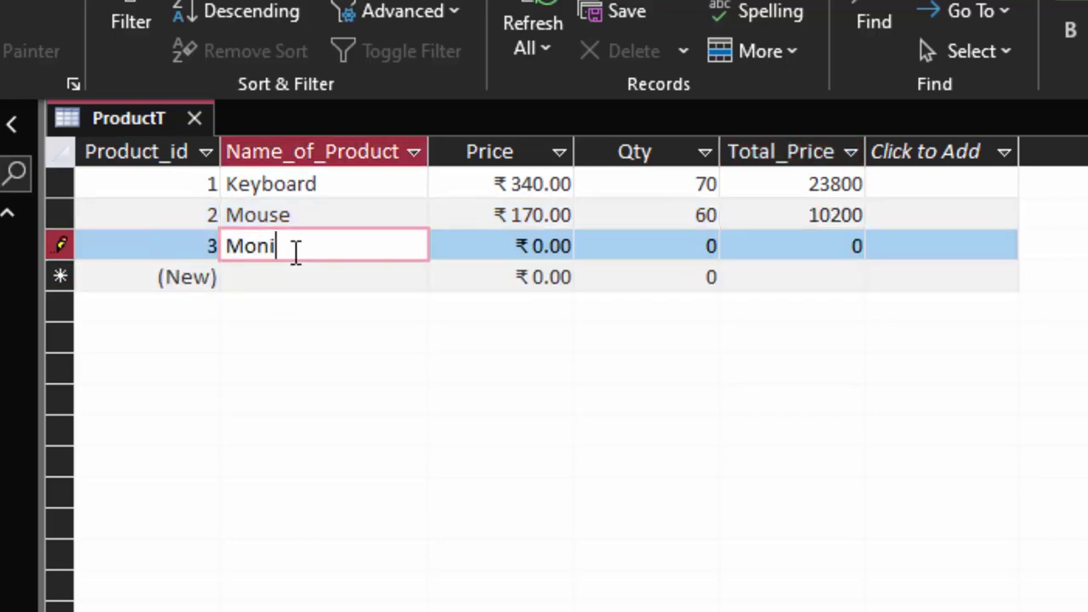
pyautogui.write('tor')
pyautogui.press('Tab')
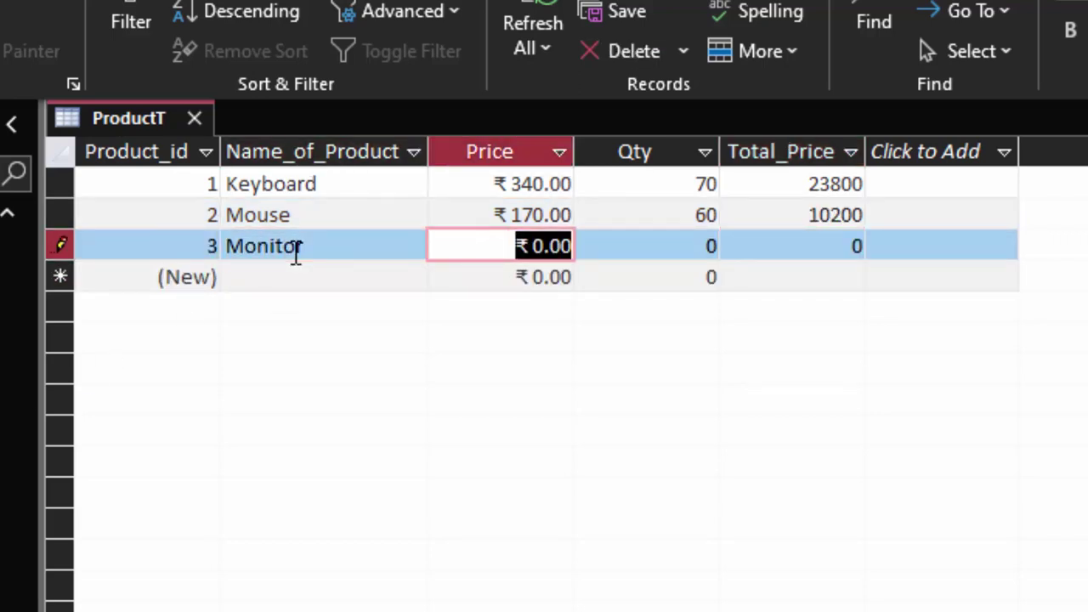
pyautogui.write('6,')
pyautogui.write('000')
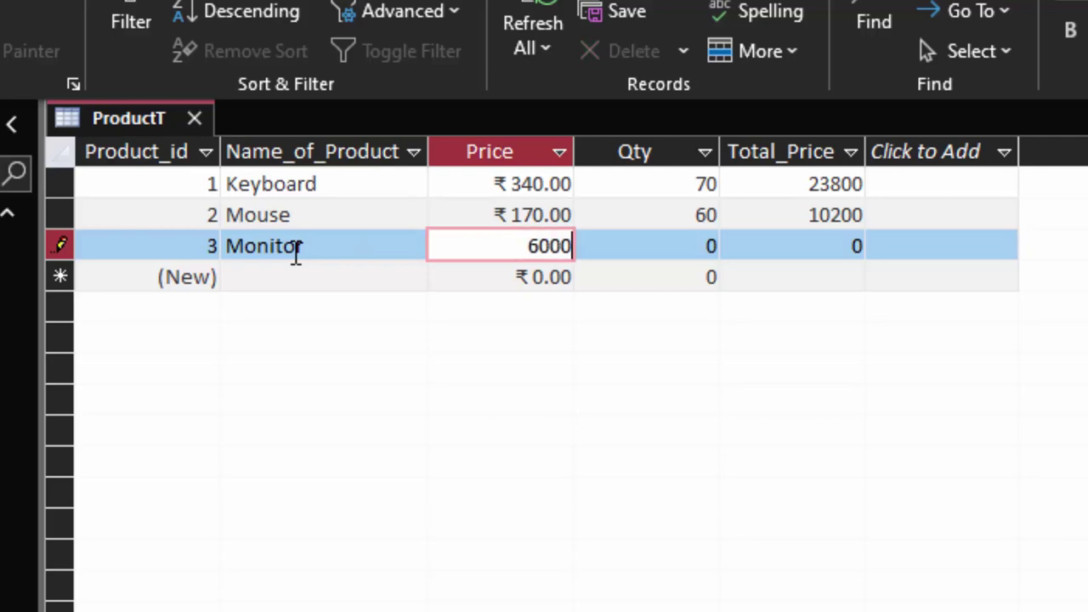
pyautogui.press('Tab')
pyautogui.write('7')
pyautogui.press('Tab')
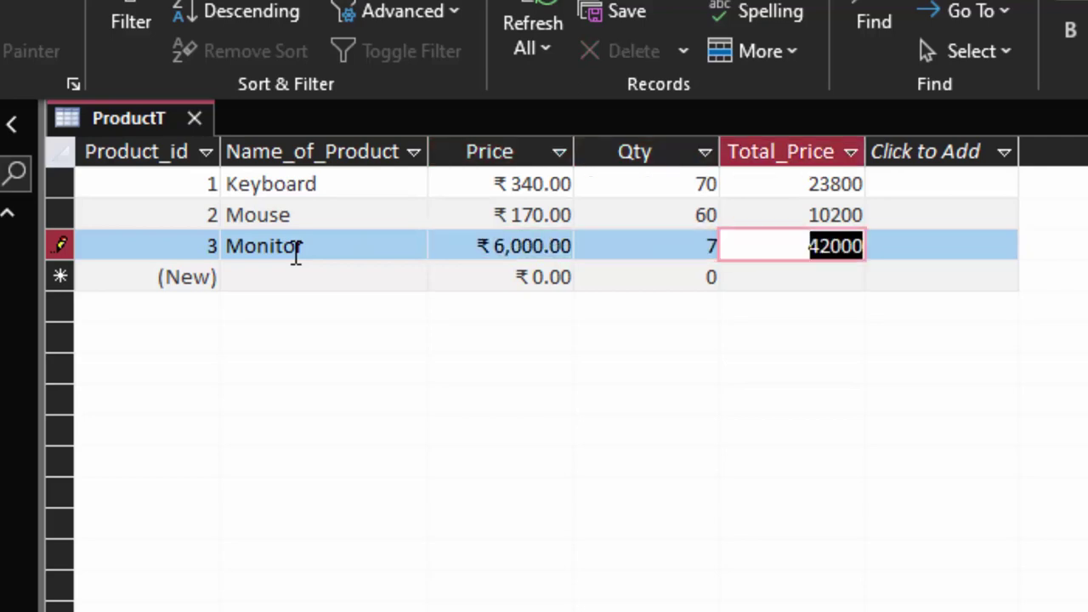
pyautogui.press('Tab')
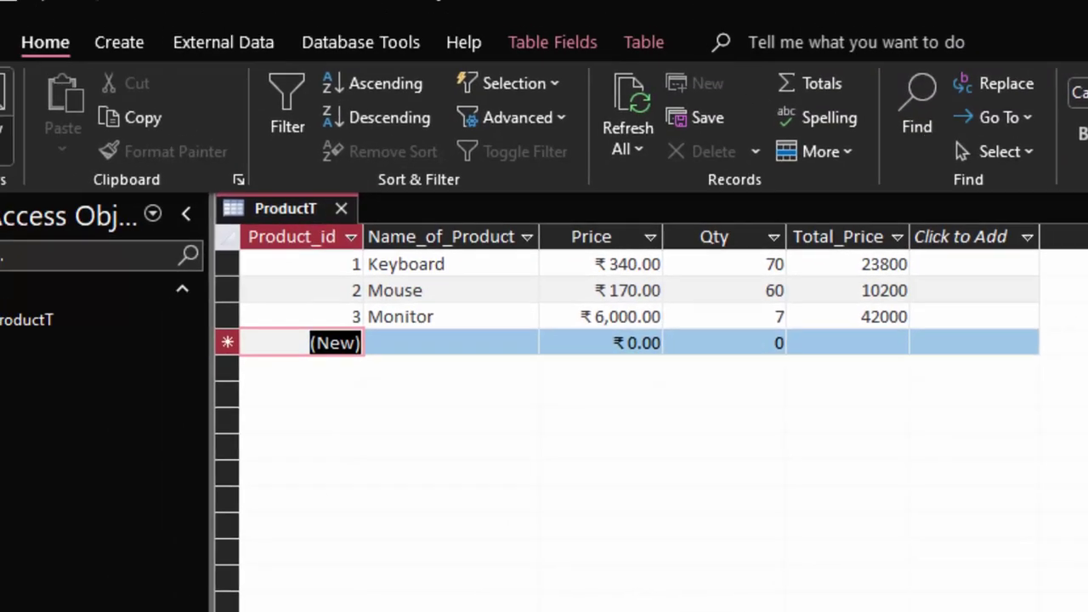
# Step: Check ProductT's Design view, return to Datasheet view, then close it saving the layout
pyautogui.click(49, 153)
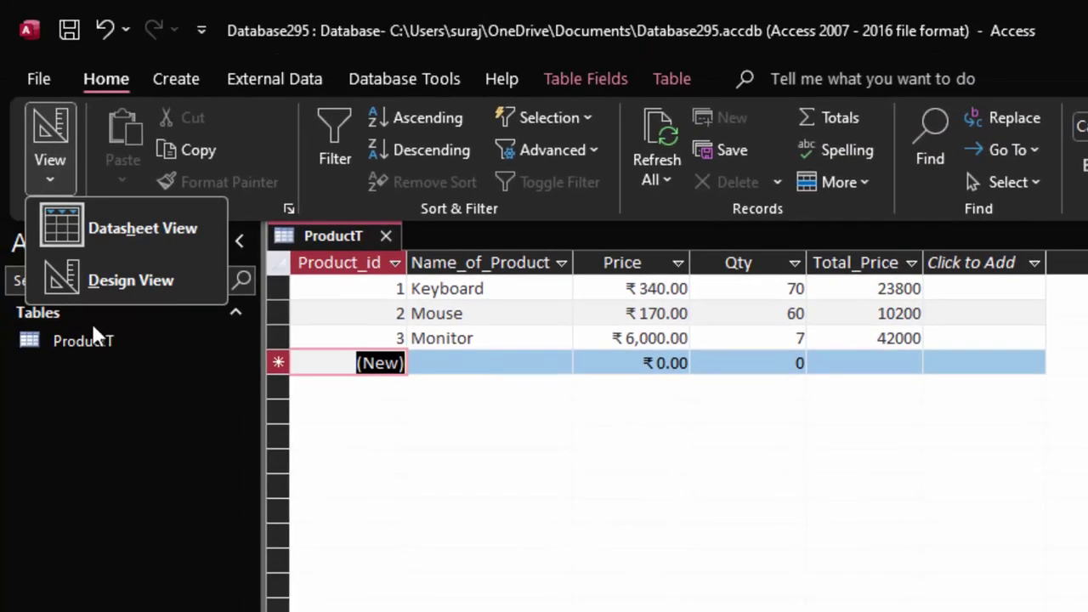
pyautogui.click(118, 293)
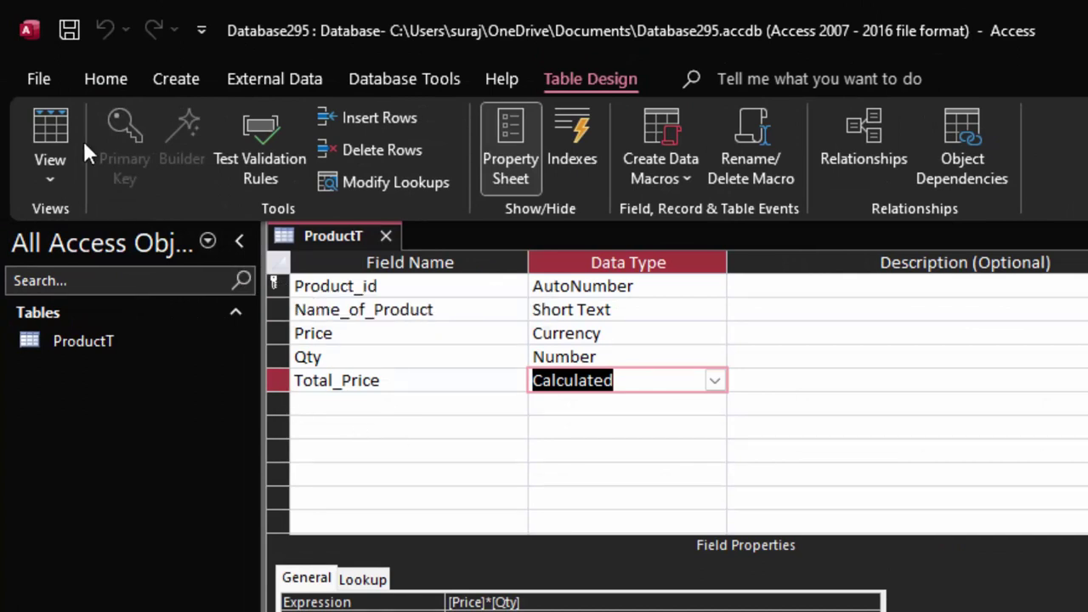
pyautogui.click(64, 115)
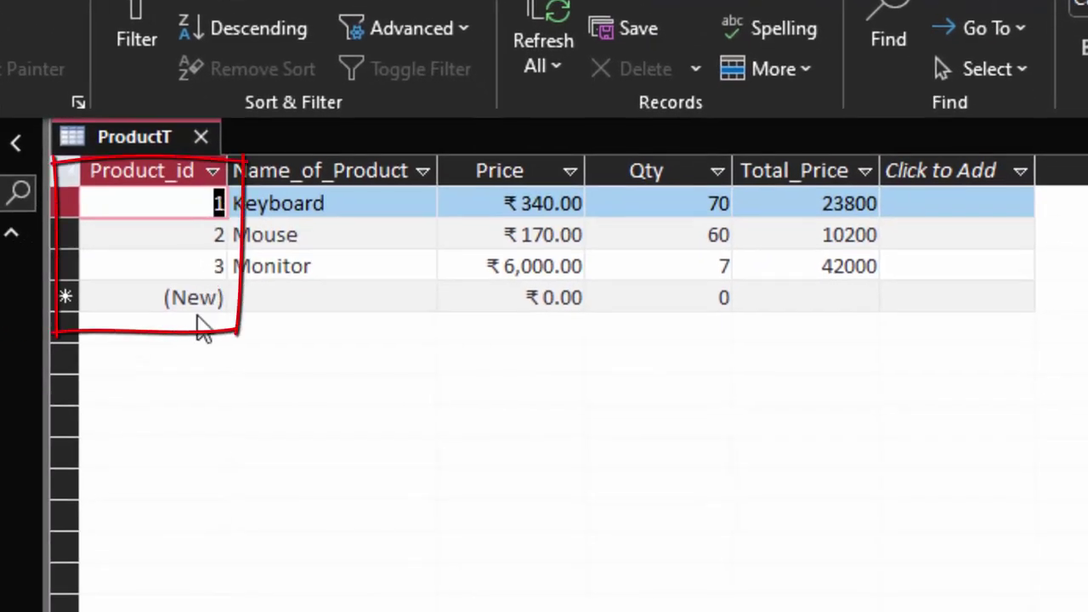
pyautogui.click(200, 137)
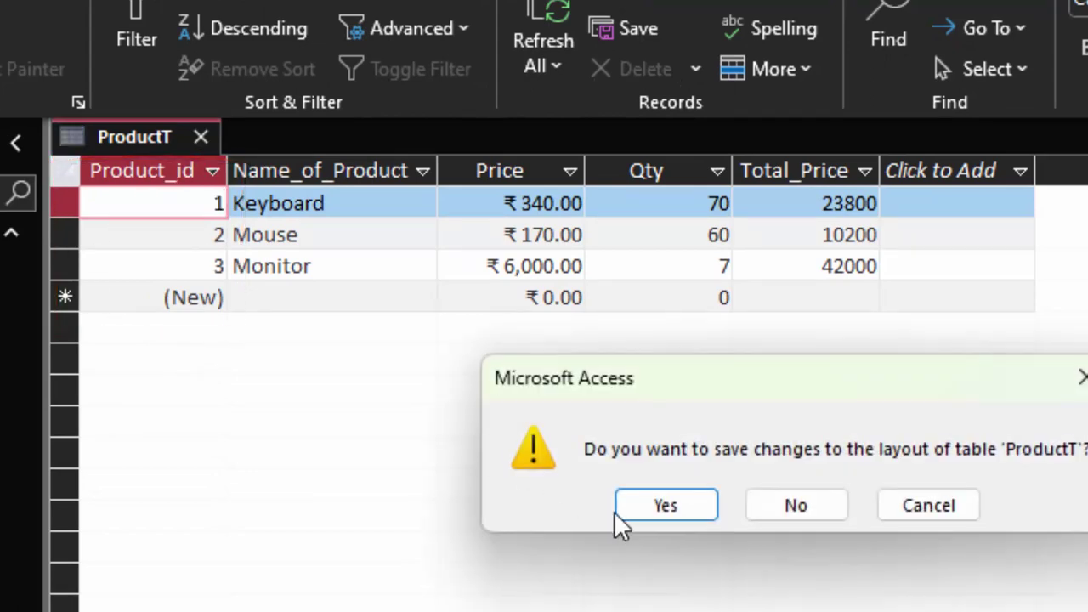
pyautogui.click(646, 506)
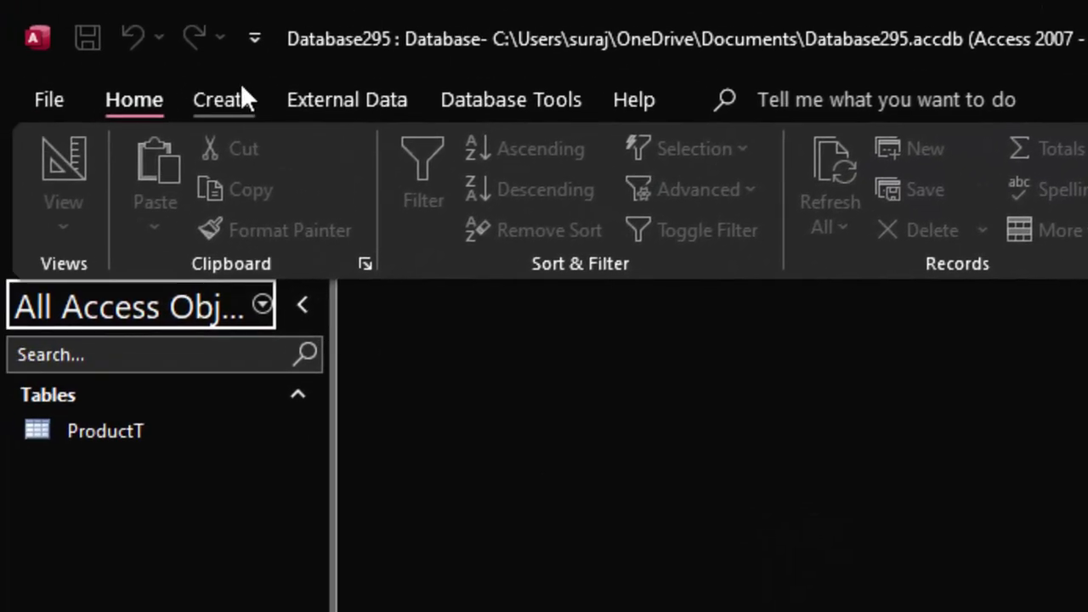
# Step: Create a new blank table and enter CustomerT as its Save As name
pyautogui.click(241, 89)
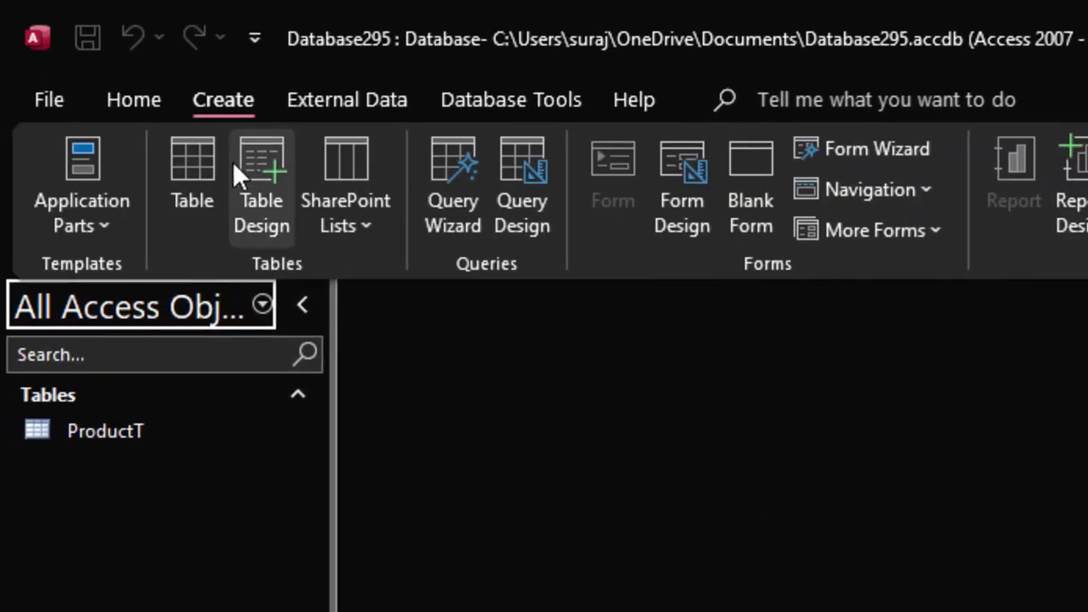
pyautogui.click(202, 181)
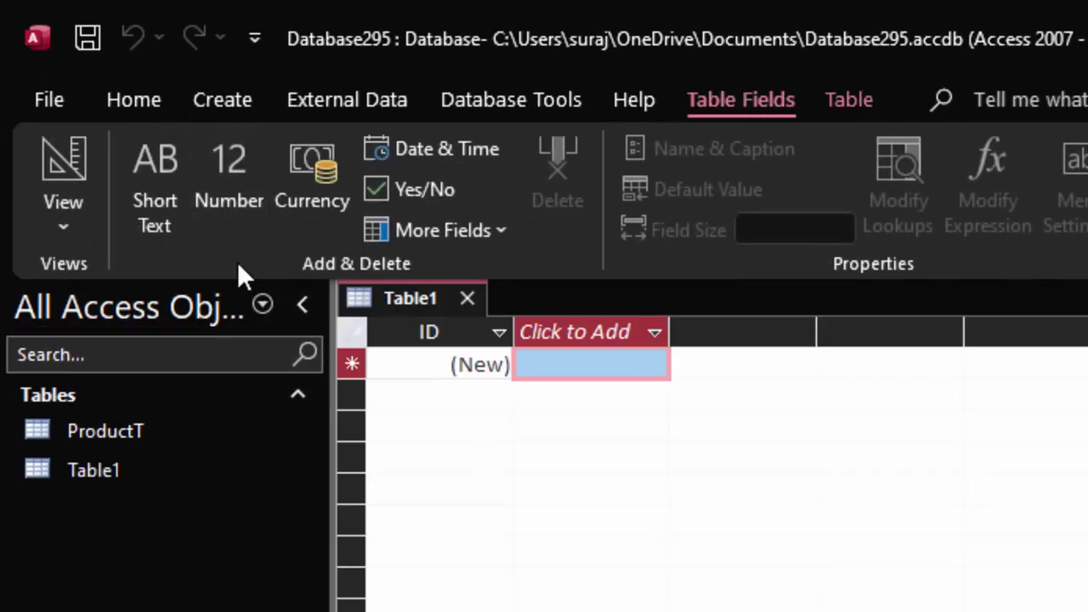
pyautogui.click(52, 158)
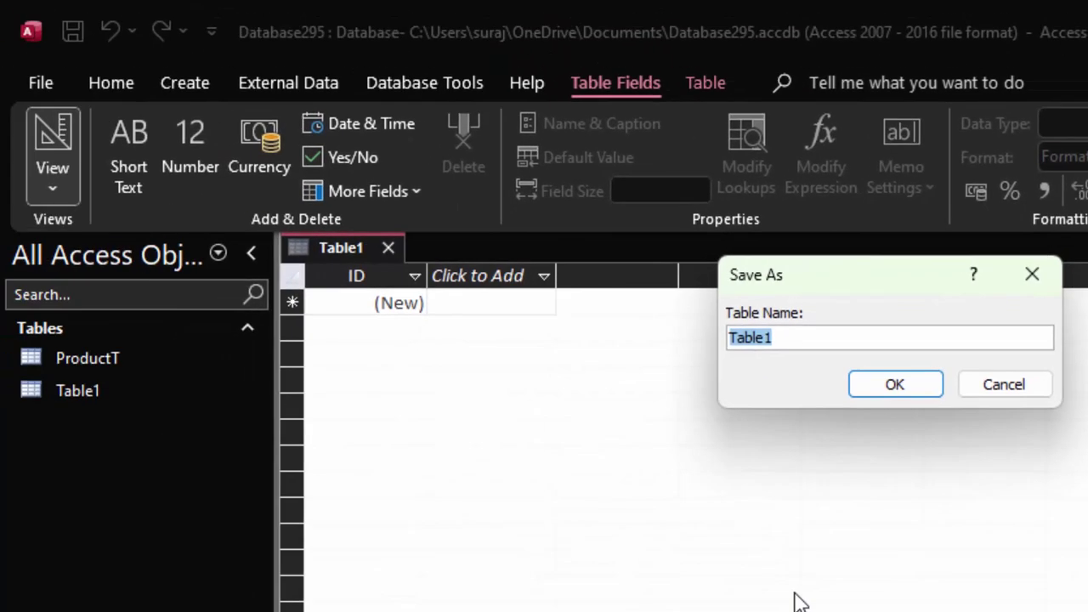
pyautogui.press('BackSpace')
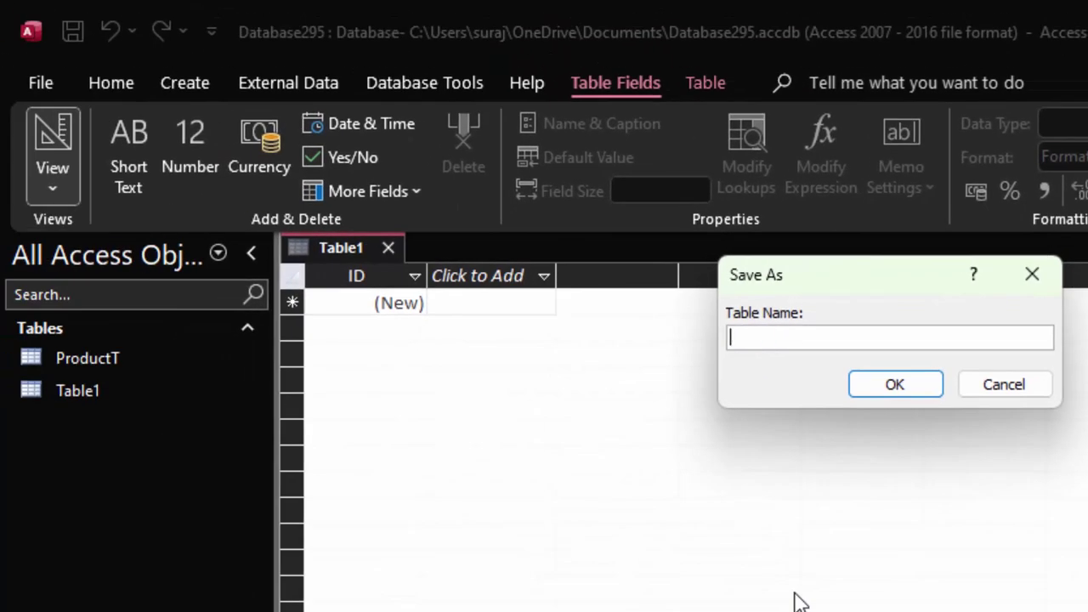
pyautogui.write('C')
pyautogui.write('ust')
pyautogui.write('o')
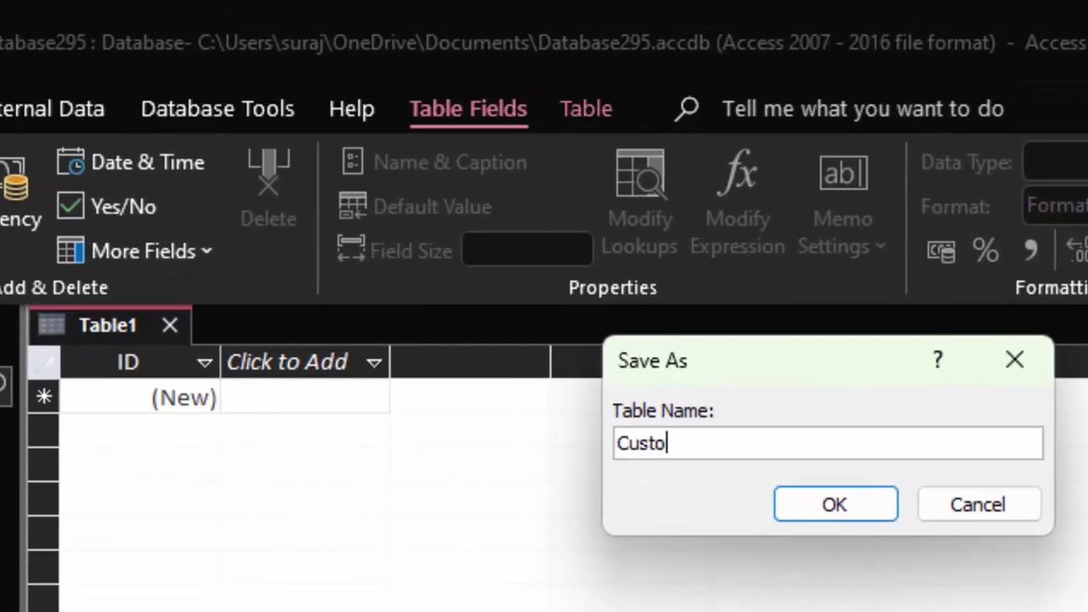
pyautogui.write('mer')
pyautogui.write('T')
# Step: Save the table as CustomerT and rename ID to Customer_id as Short Text
pyautogui.press('Return')
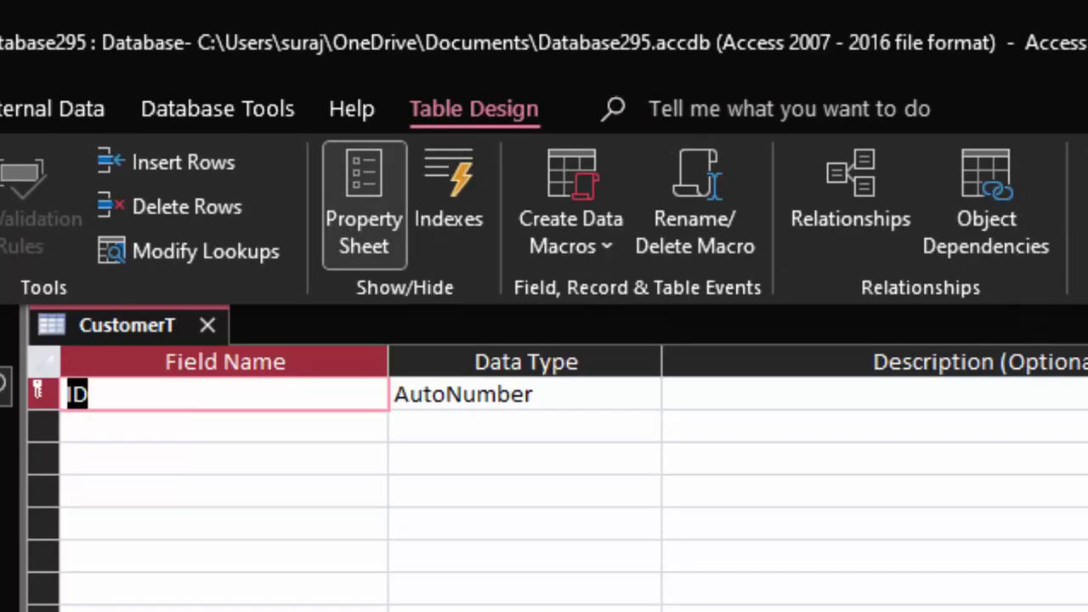
pyautogui.doubleClick(78, 393)
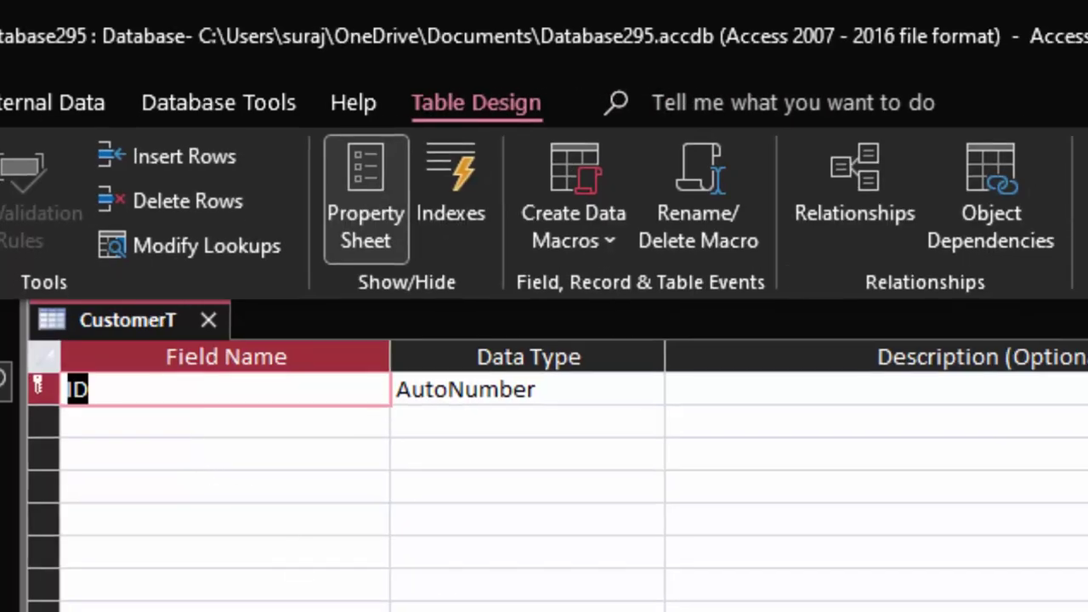
pyautogui.press('BackSpace')
pyautogui.write('Cust')
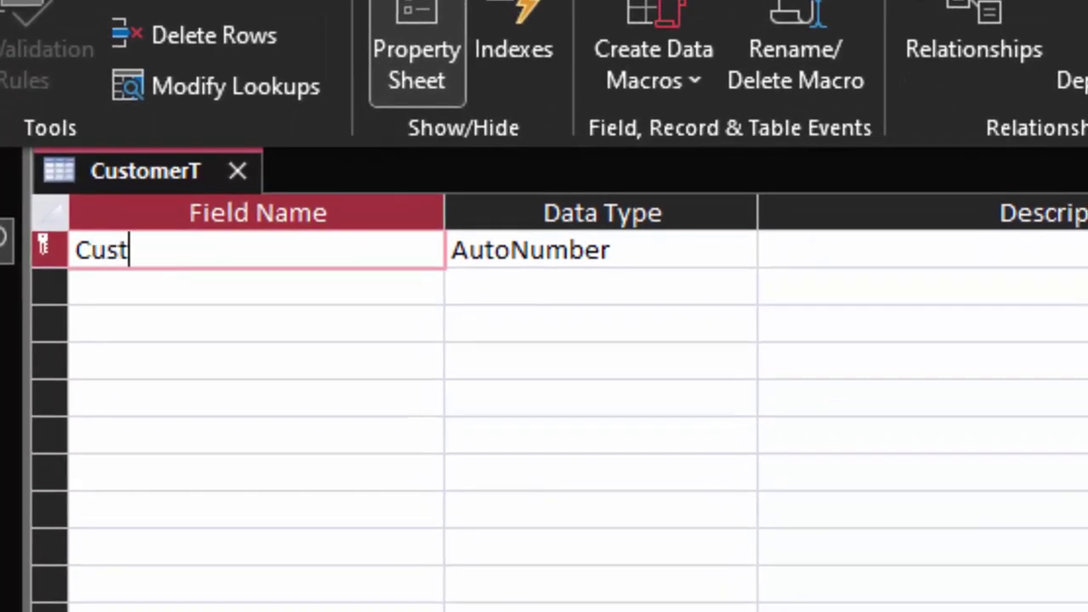
pyautogui.write('omer')
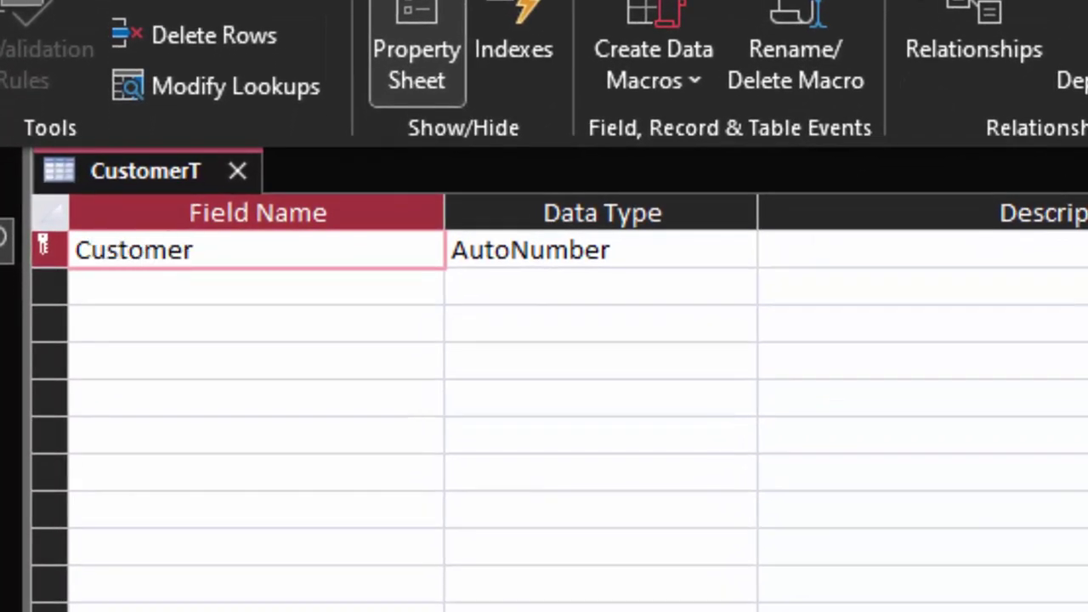
pyautogui.write('_id')
pyautogui.press('Tab')
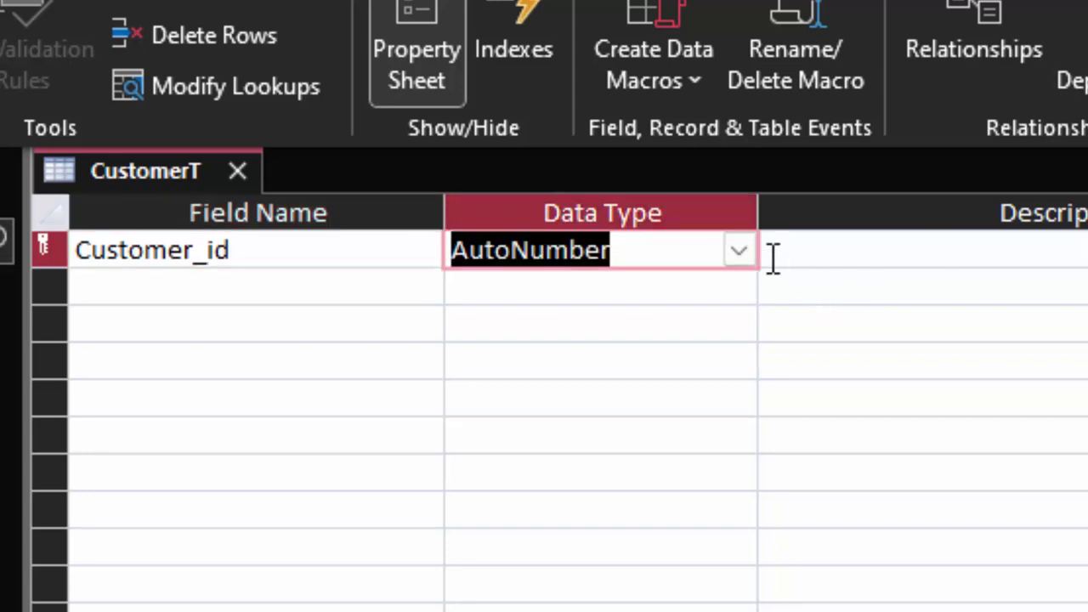
pyautogui.click(738, 251)
pyautogui.click(697, 293)
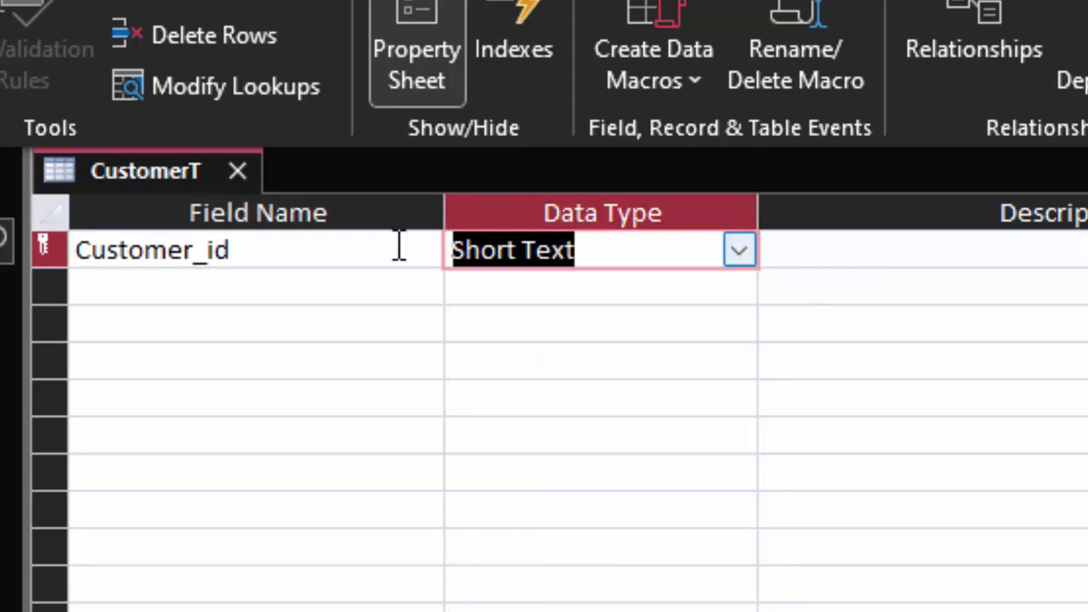
# Step: Add a Short Text Name_of_Customer field, then open the ProductT table
pyautogui.click(361, 287)
pyautogui.write('Nam')
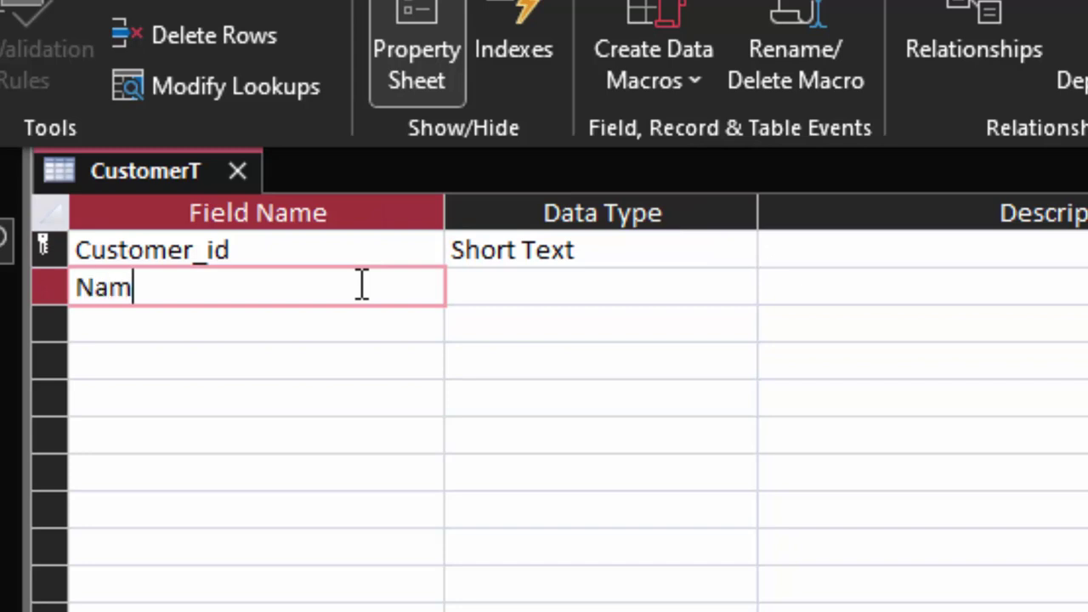
pyautogui.write('e_of_')
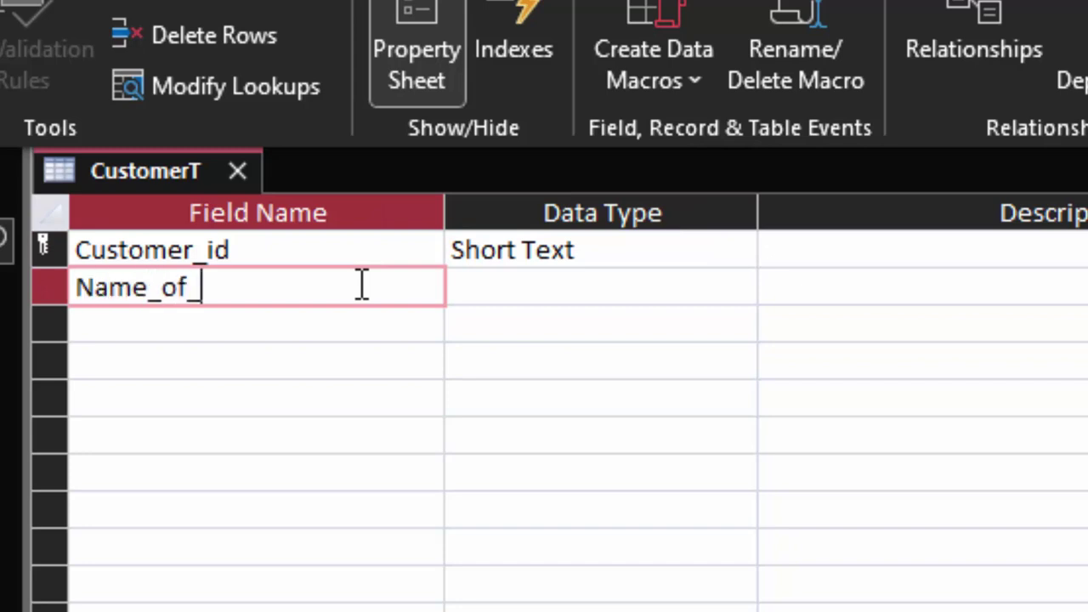
pyautogui.write('Custo')
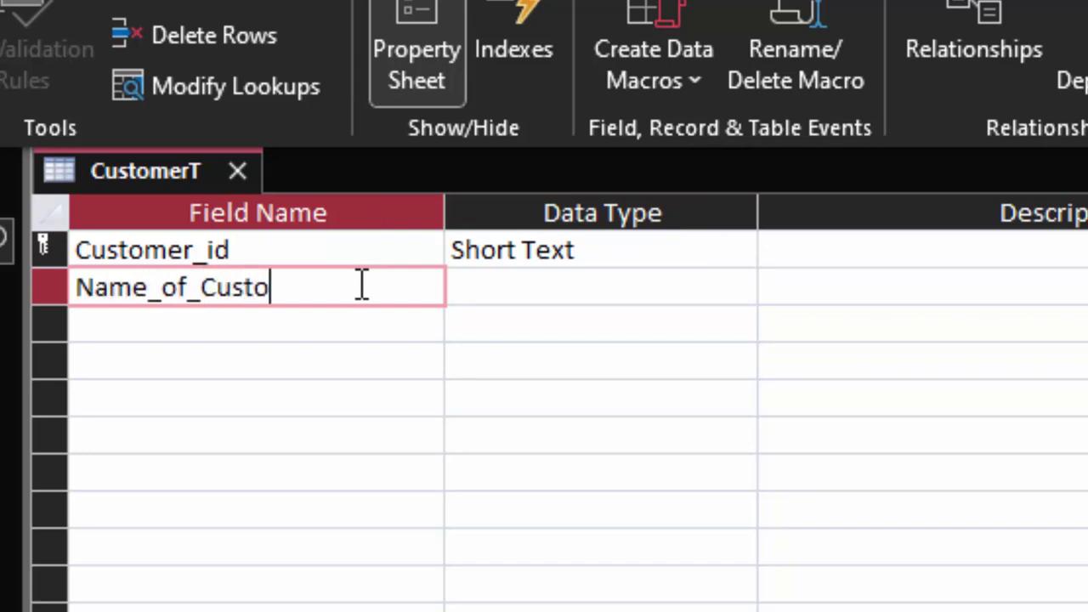
pyautogui.write('mer')
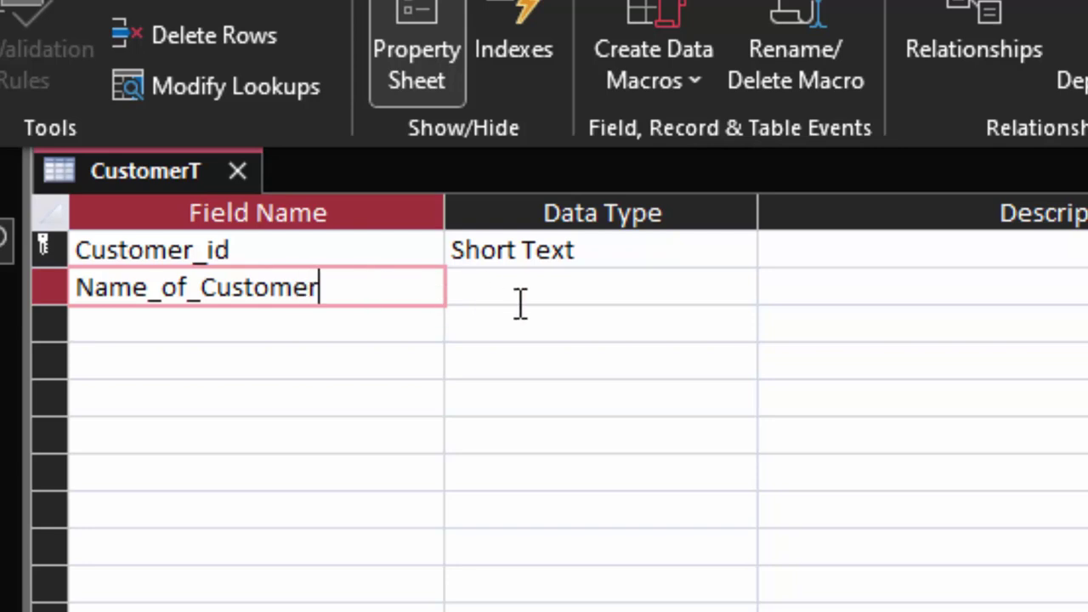
pyautogui.click(519, 297)
pyautogui.click(221, 343)
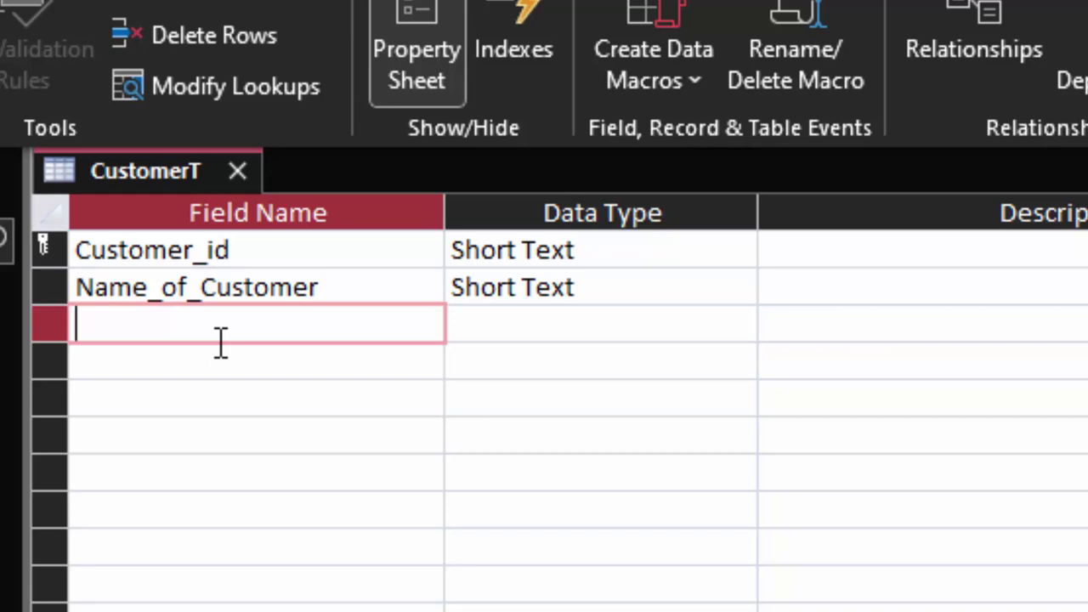
pyautogui.doubleClick(9, 281)
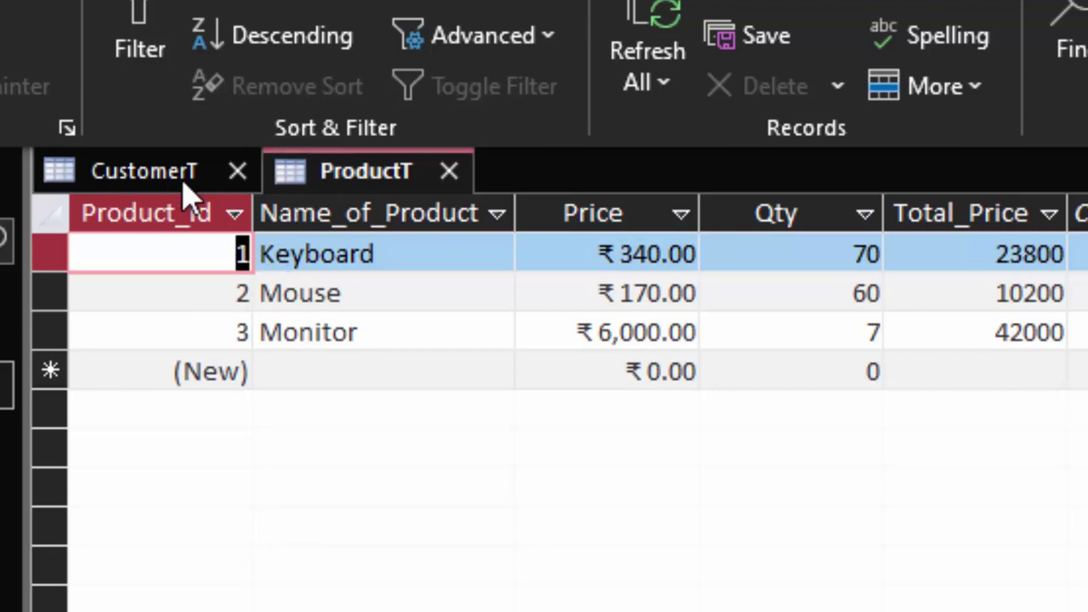
# Step: Back in CustomerT's design, add a third field Product_id of type Number
pyautogui.click(140, 177)
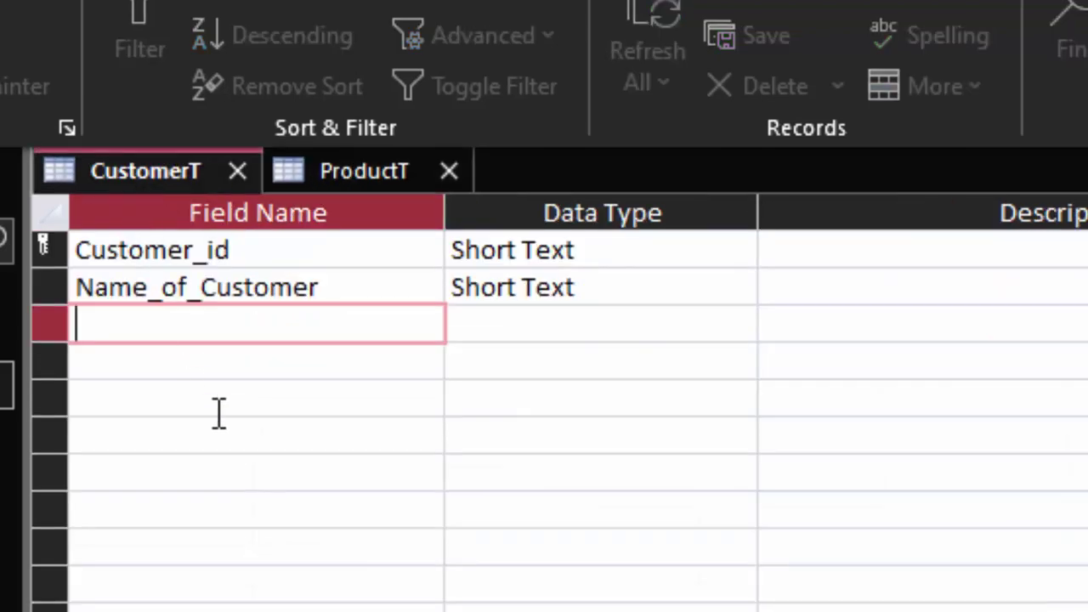
pyautogui.write('Product')
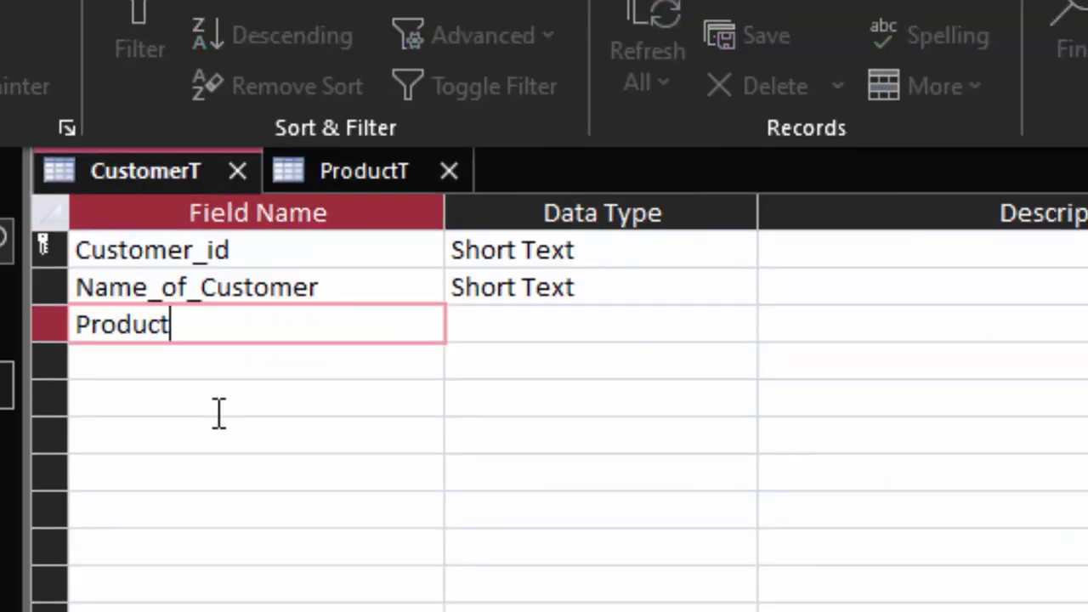
pyautogui.write('_id')
pyautogui.press('Tab')
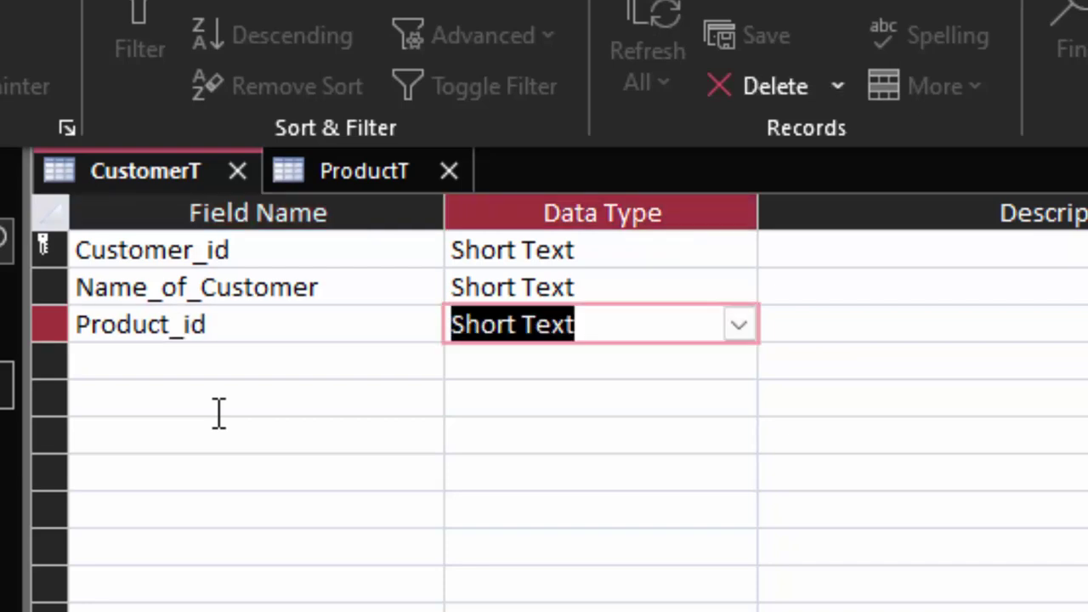
pyautogui.click(739, 326)
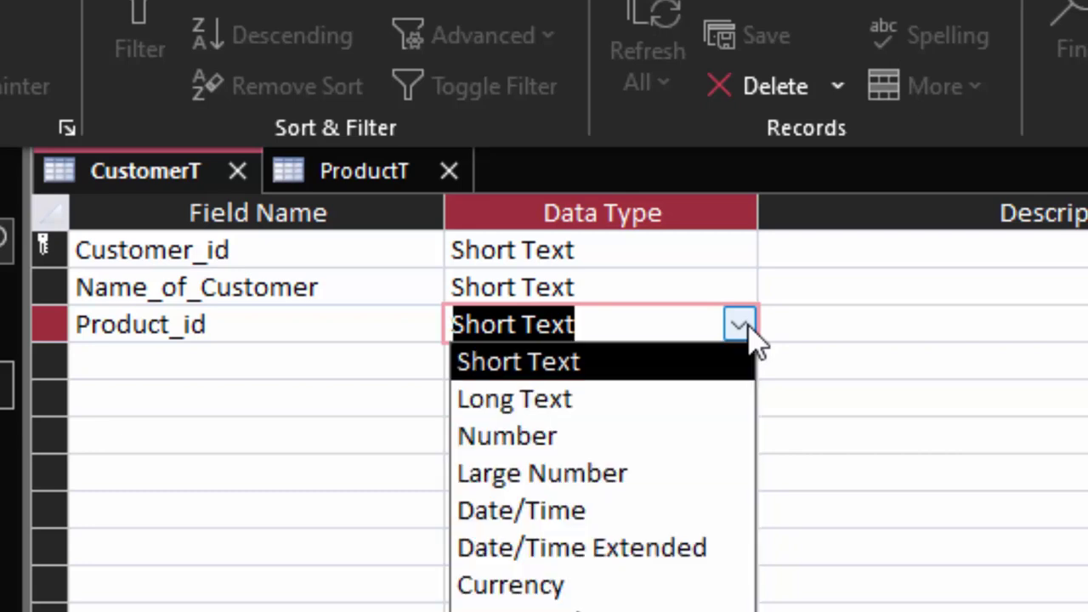
pyautogui.click(574, 448)
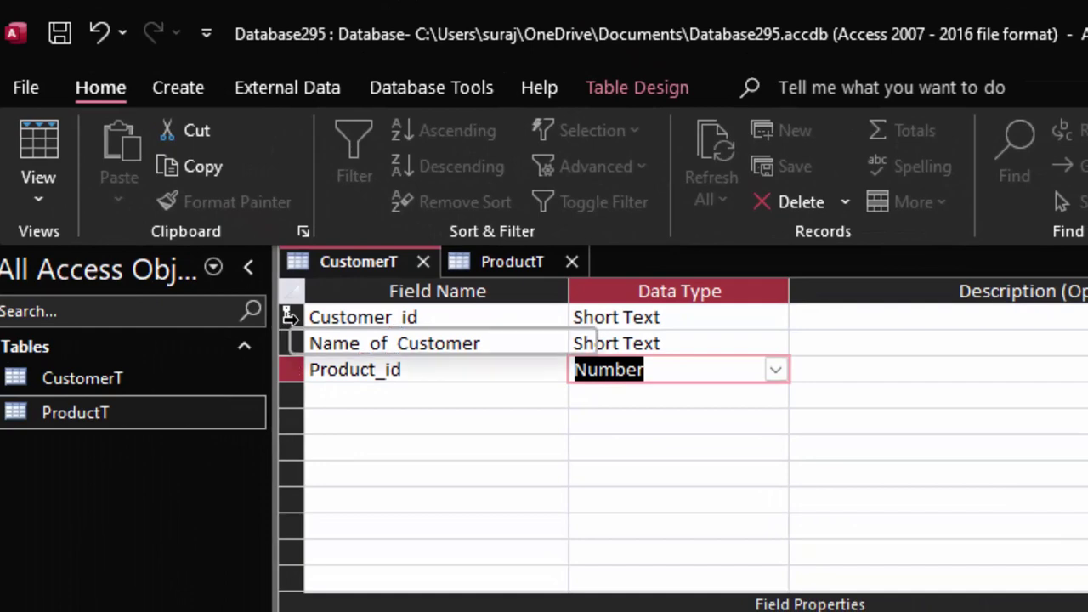
# Step: Save CustomerT, switch to Datasheet view, widen Customer_id, and enter the first customer's ID
pyautogui.click(35, 124)
pyautogui.click(880, 594)
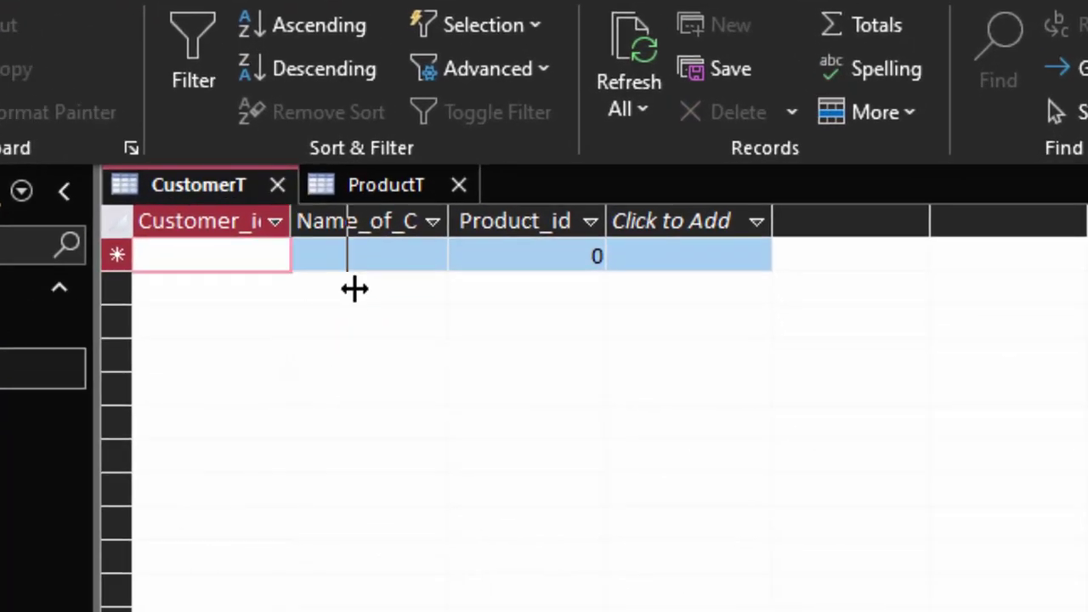
pyautogui.moveTo(343, 267); pyautogui.dragTo(348, 289)
pyautogui.click(281, 255)
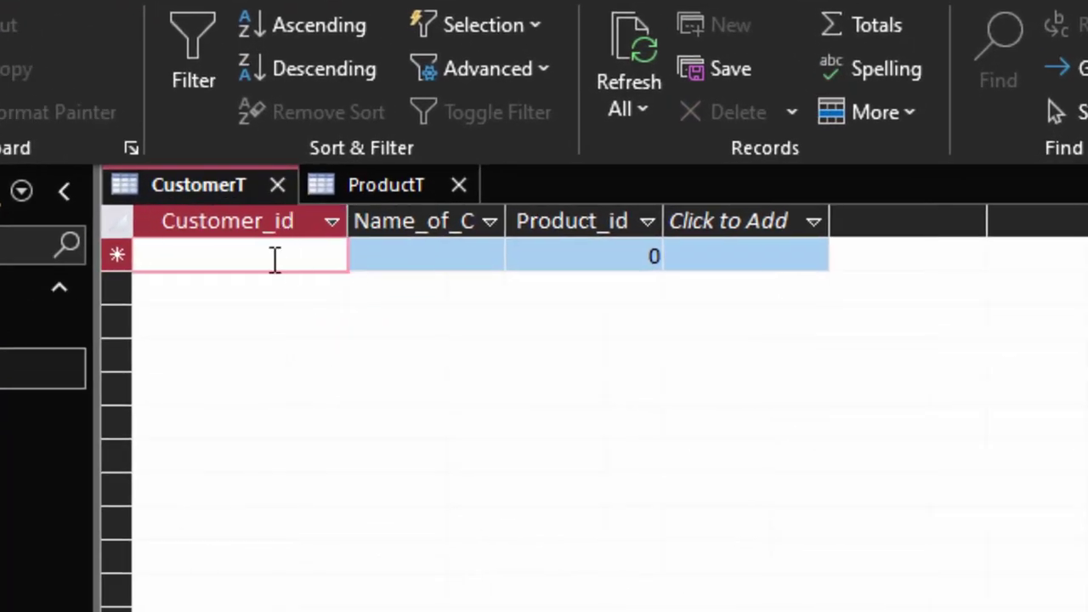
pyautogui.write('V001')
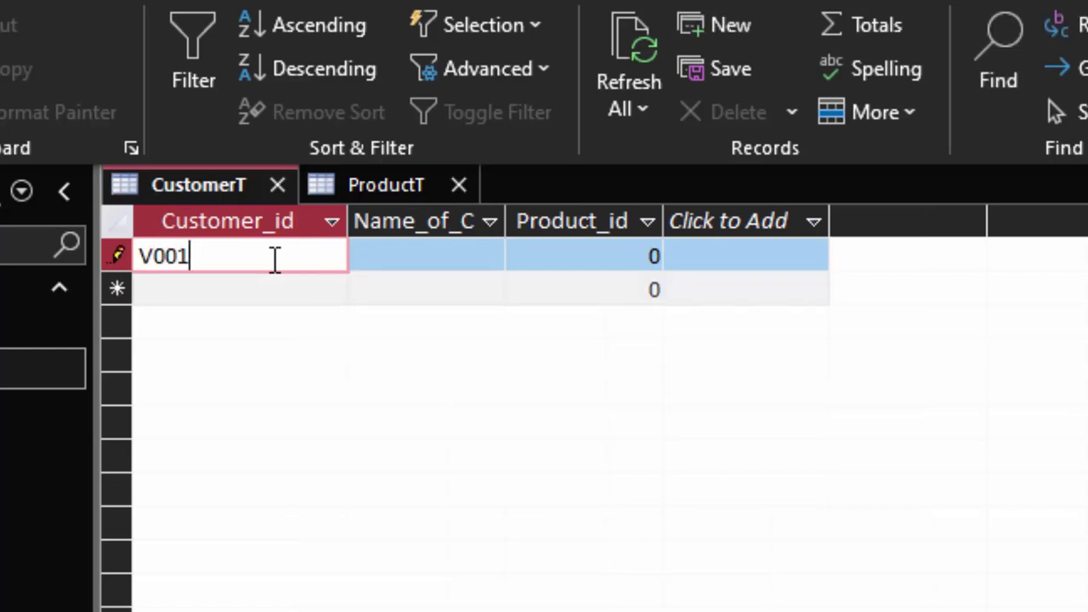
pyautogui.press('Tab')
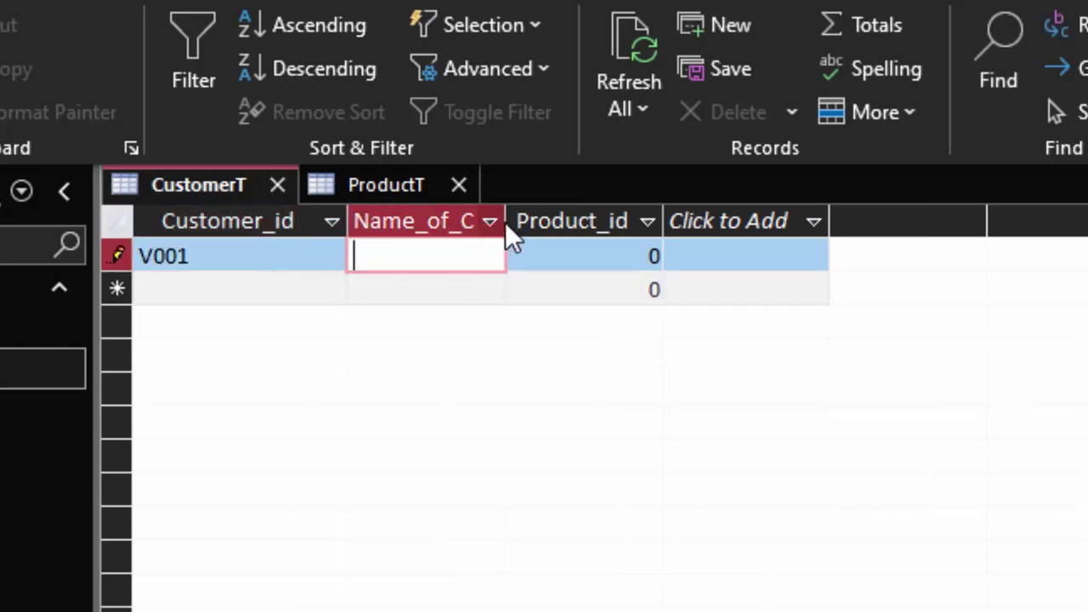
# Step: Widen Name_of_Customer, enter the customer's full name, and set Product_id to 1
pyautogui.moveTo(505, 235); pyautogui.dragTo(581, 310)
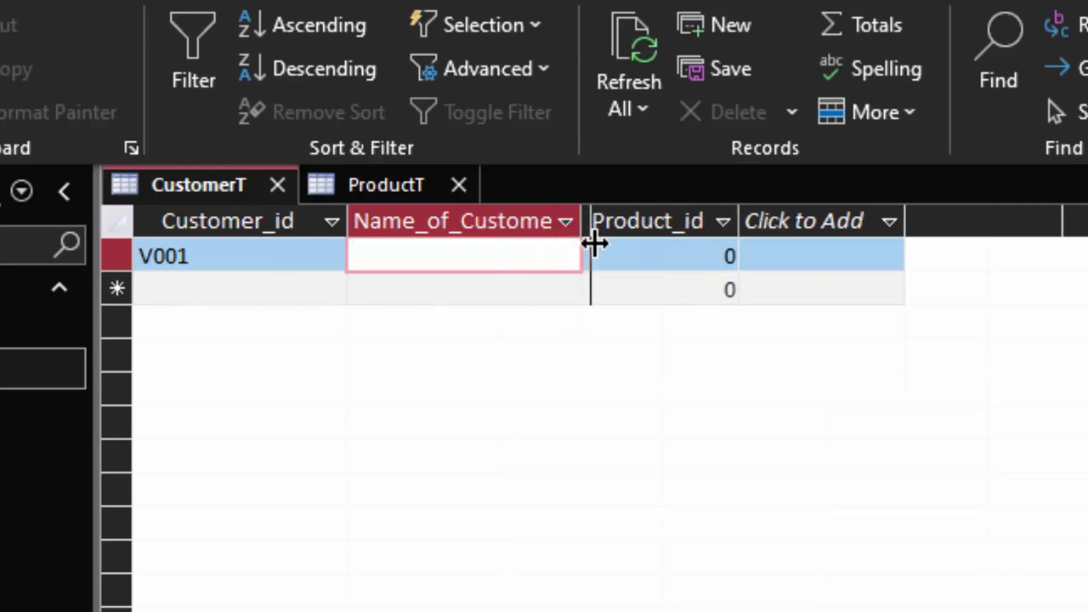
pyautogui.moveTo(581, 224); pyautogui.dragTo(608, 270)
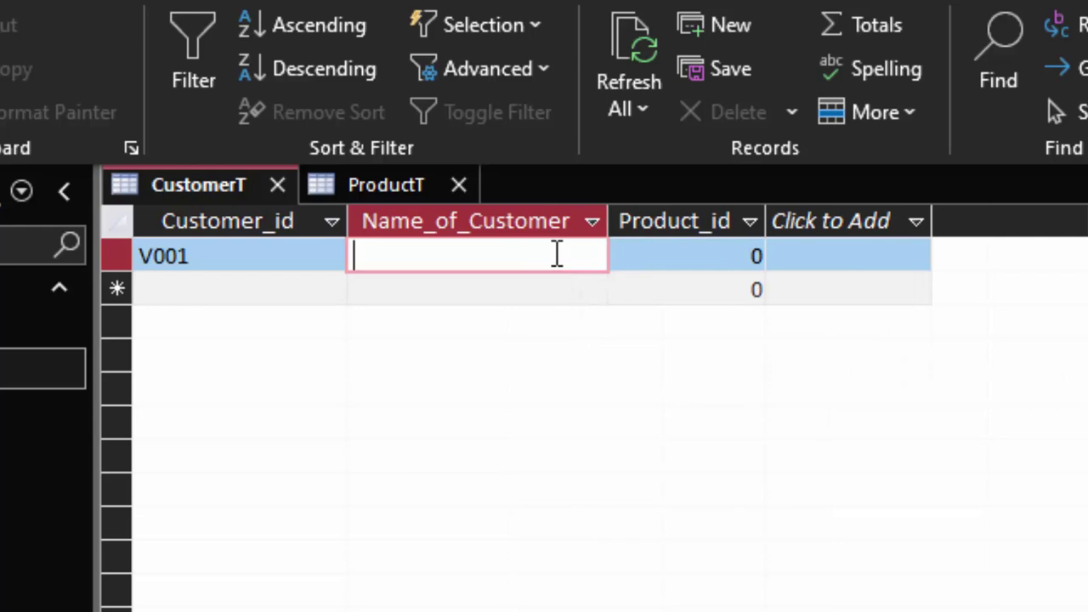
pyautogui.write('R')
pyautogui.write('itesh ')
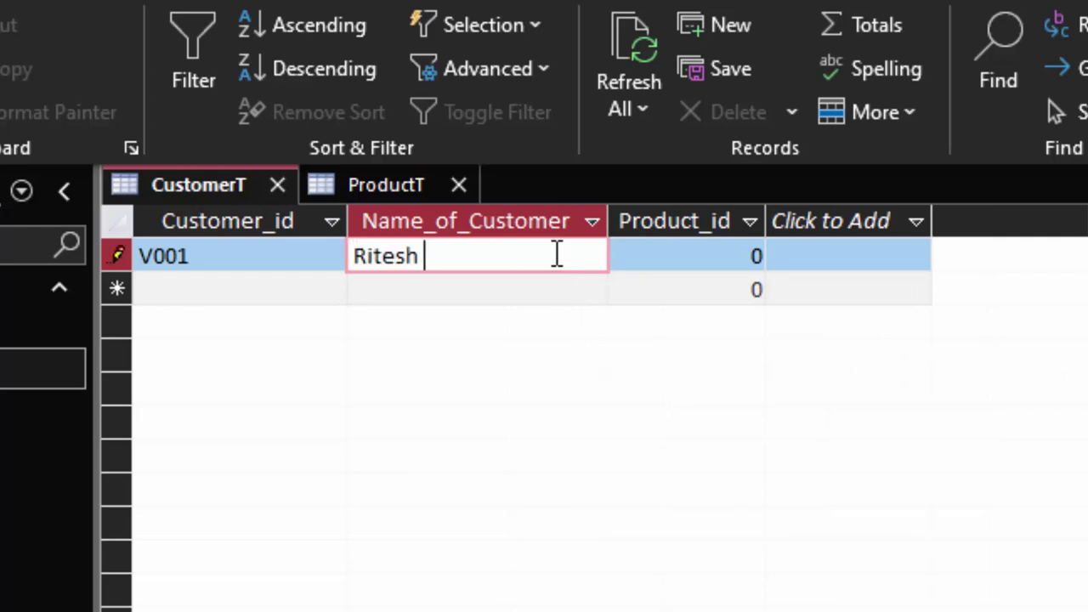
pyautogui.write('Kumar')
pyautogui.press('Tab')
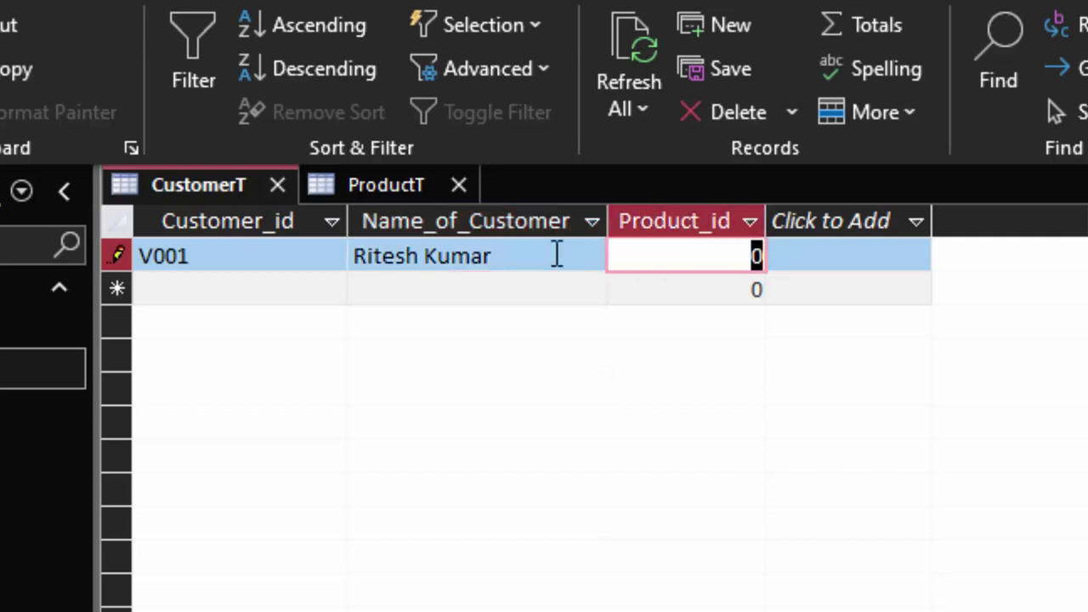
pyautogui.write('1')
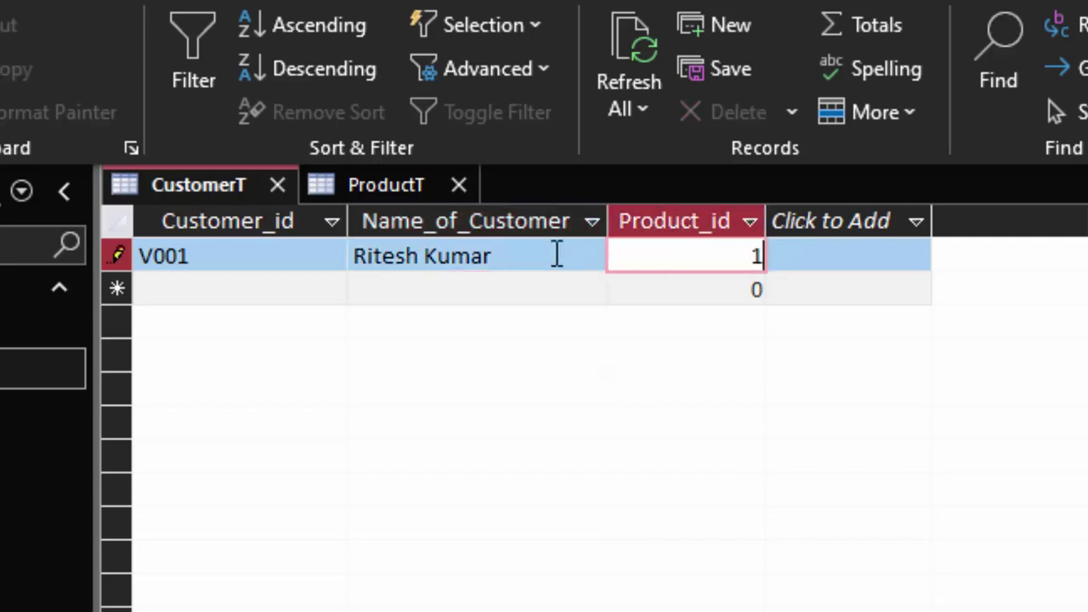
pyautogui.press('Tab')
# Step: Add customer V002 with the customer's name and Product_id 2
pyautogui.write('V')
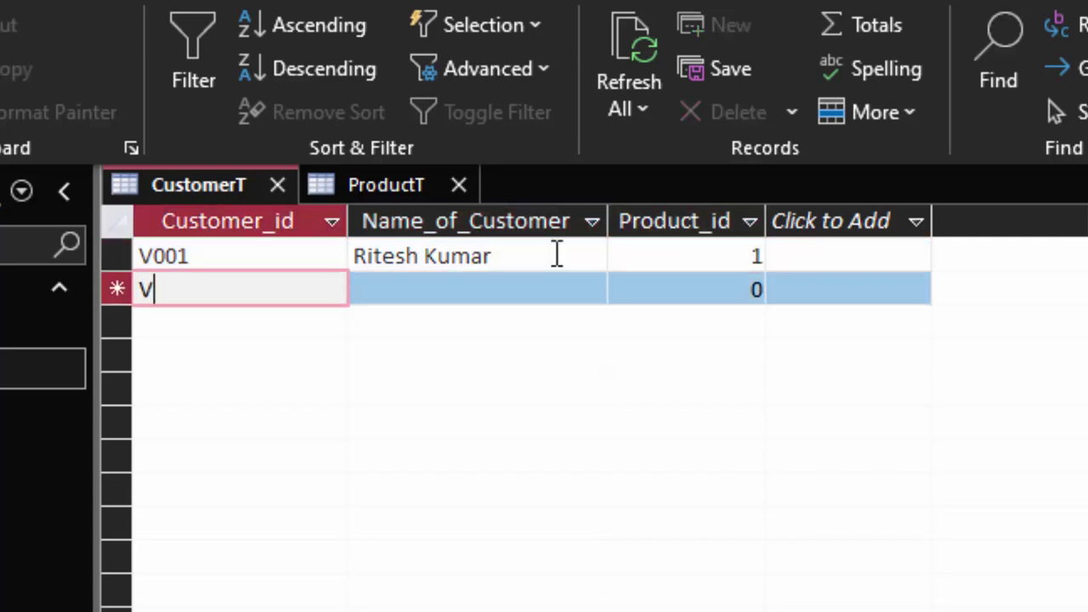
pyautogui.write('00')
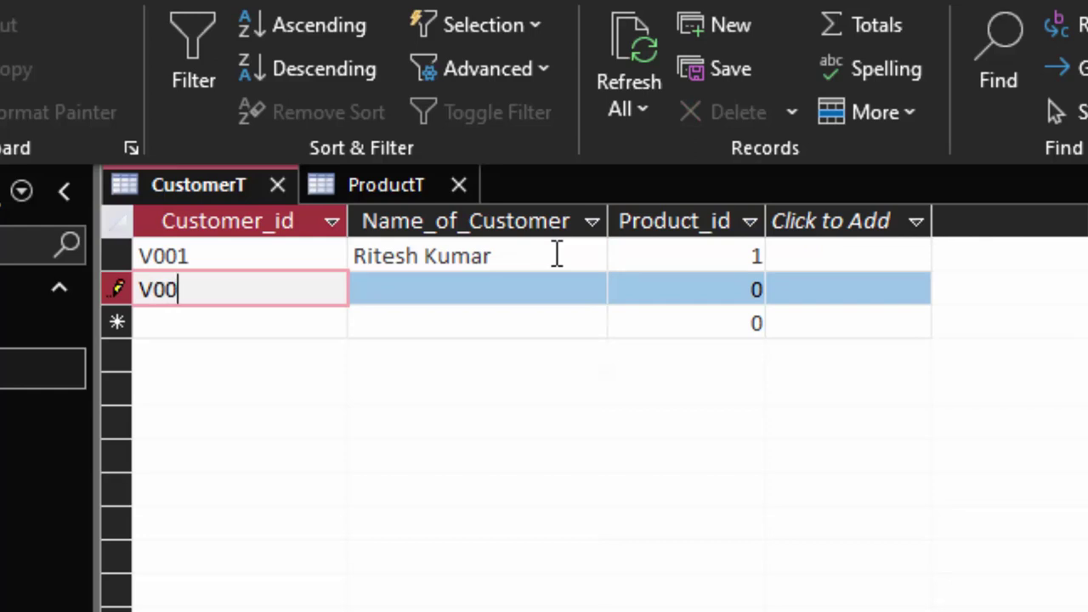
pyautogui.write('2')
pyautogui.press('Tab')
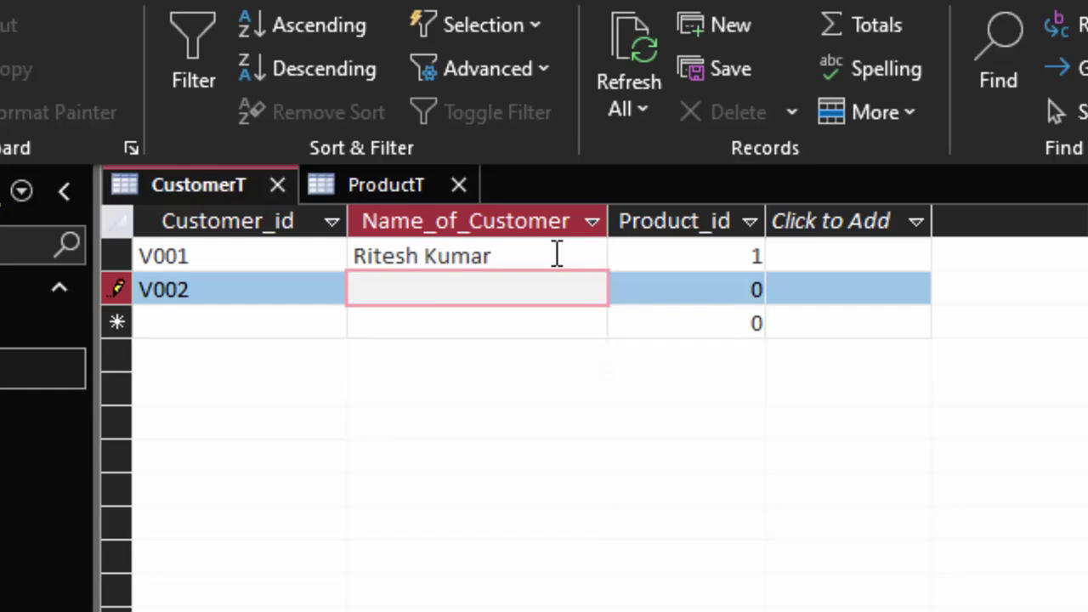
pyautogui.write('Kumar')
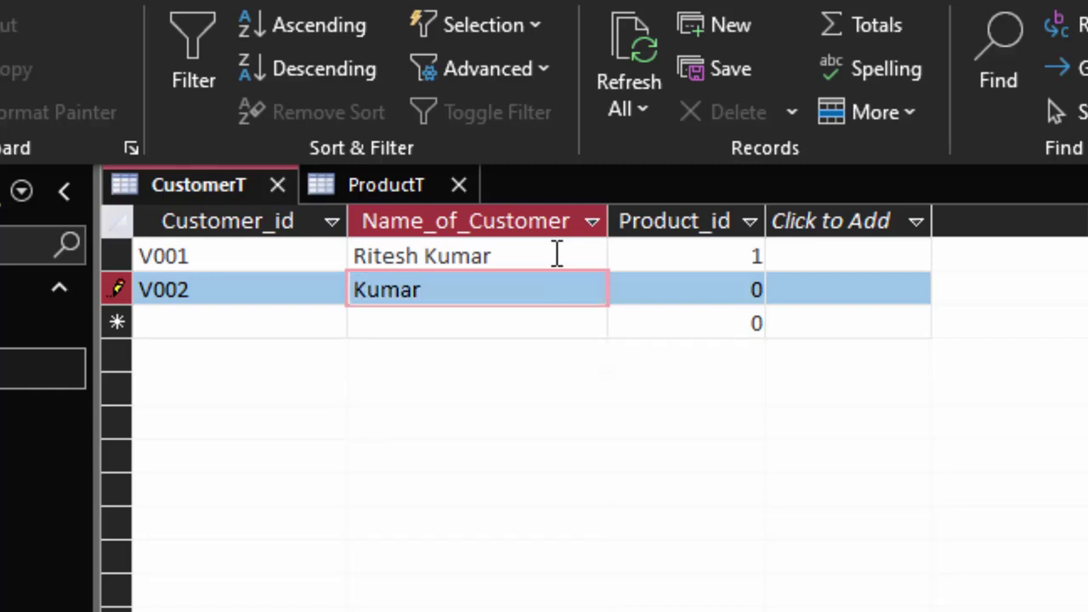
pyautogui.press('Tab')
pyautogui.write('2')
pyautogui.press('Tab')
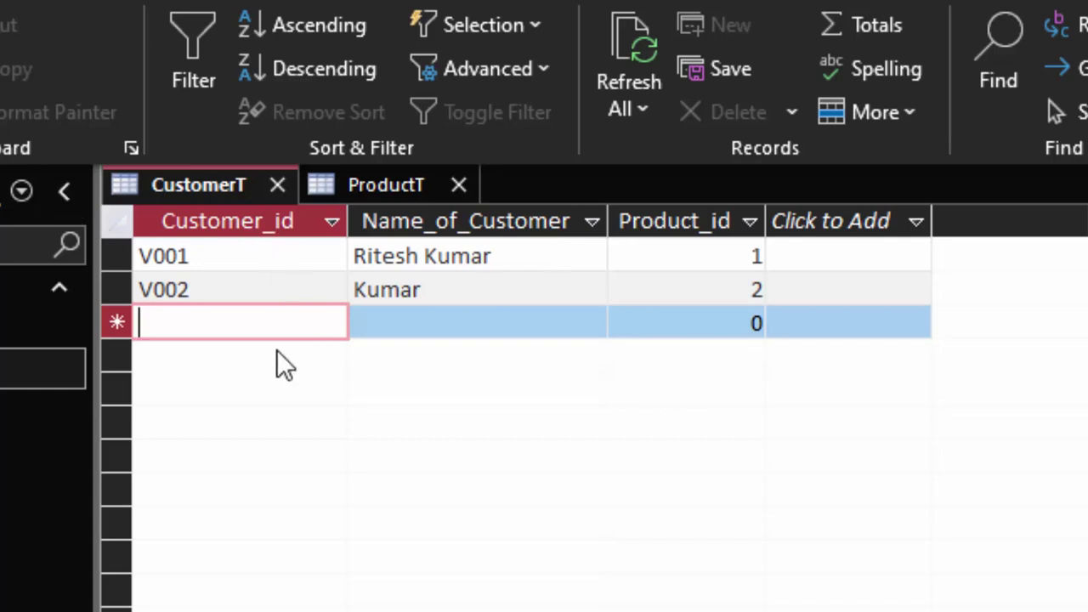
# Step: Add customer V003 with the customer's full name and Product_id 3, replacing the default 0
pyautogui.write('V00')
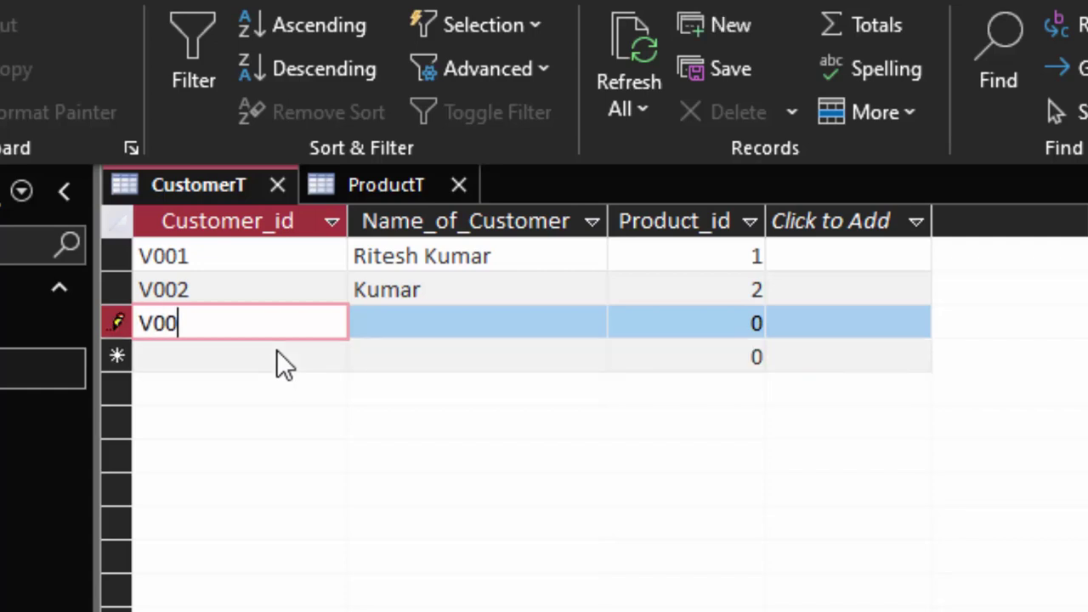
pyautogui.write('3')
pyautogui.press('Tab')
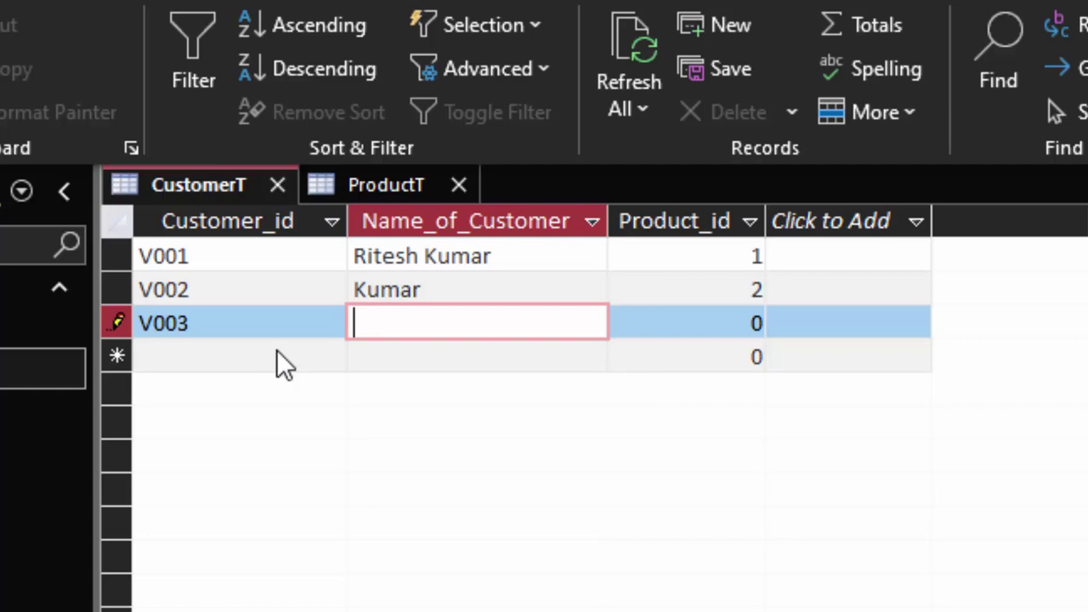
pyautogui.write('Rit')
pyautogui.write('esh')
pyautogui.press('Tab')
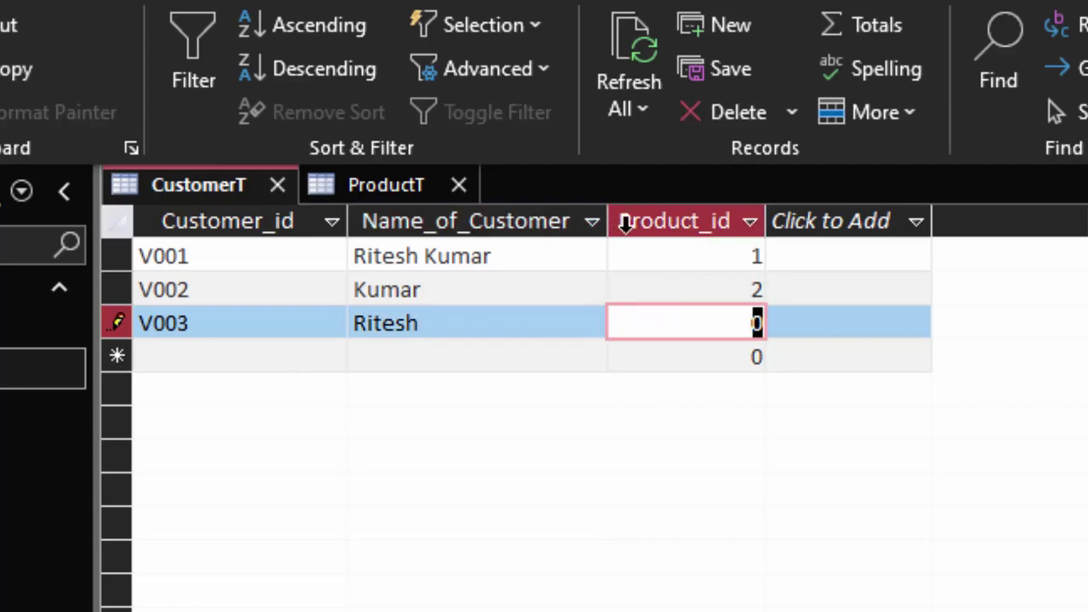
pyautogui.click(497, 332)
pyautogui.write('K')
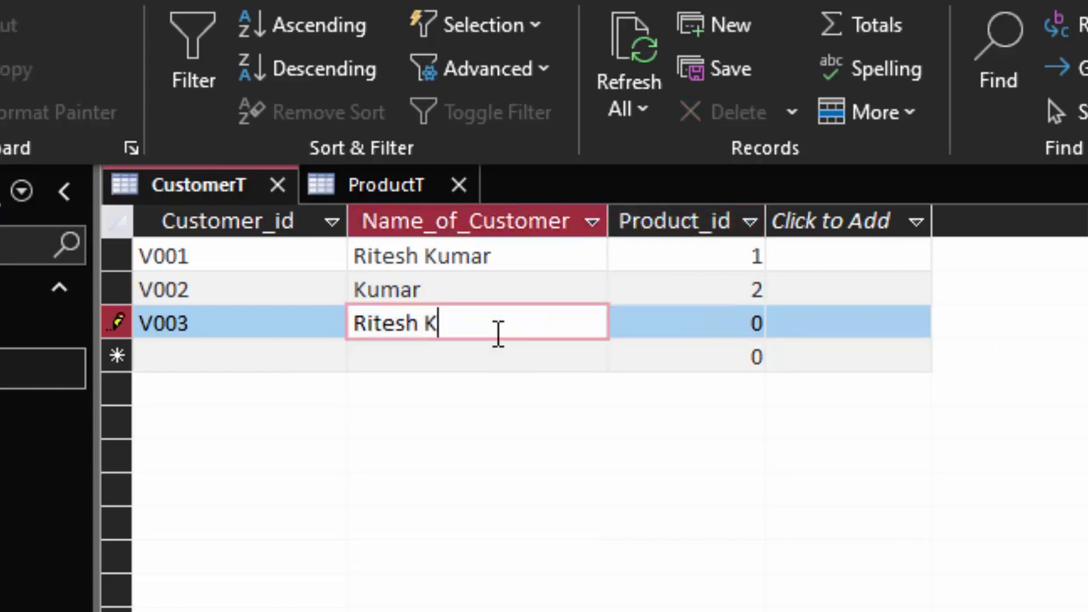
pyautogui.write('umar')
pyautogui.press('Tab')
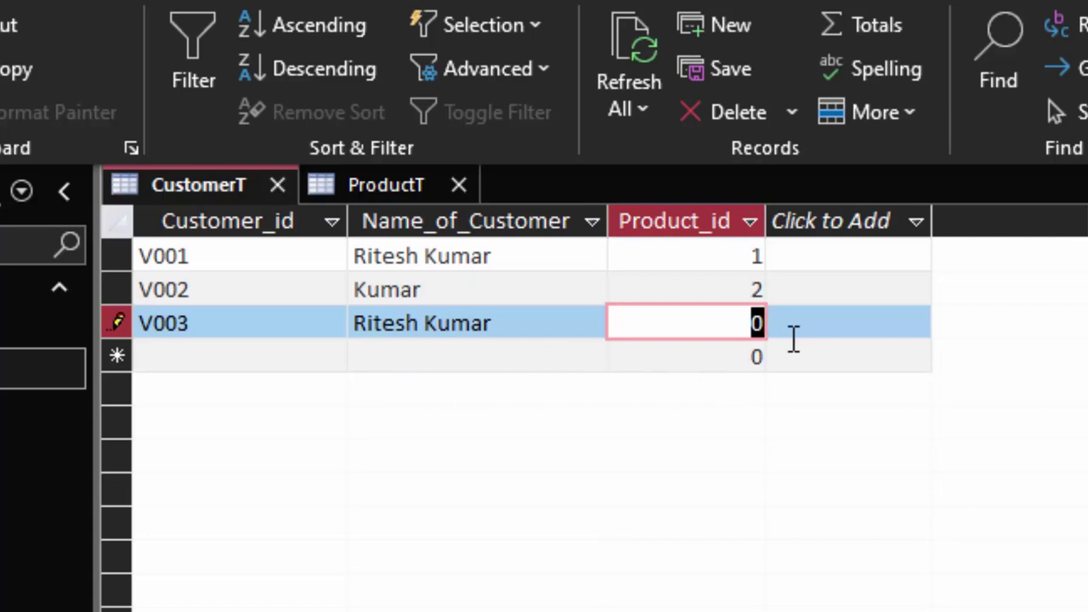
pyautogui.press('BackSpace')
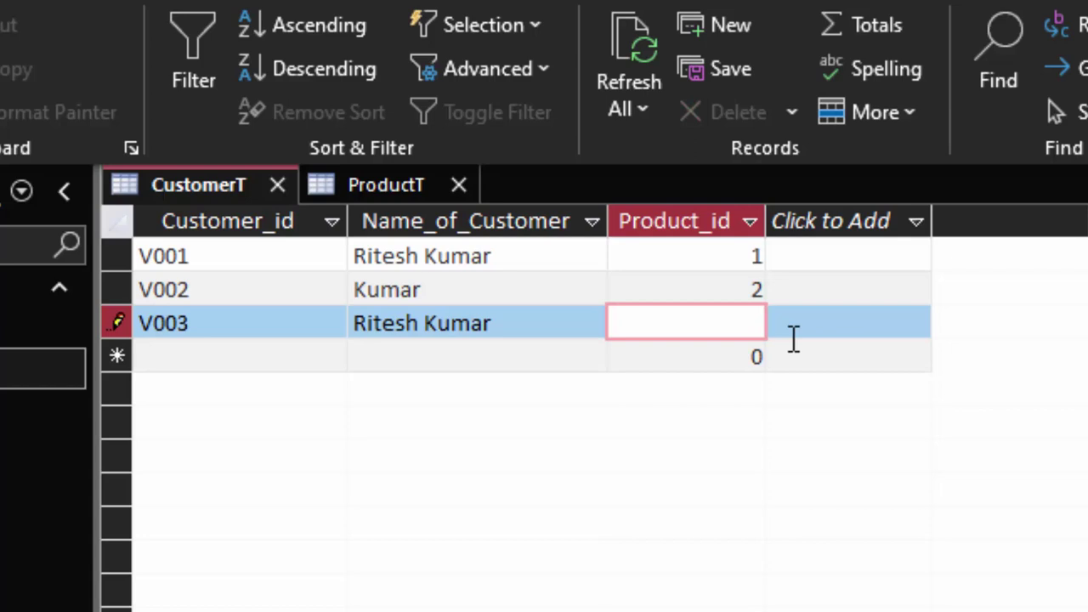
pyautogui.write('3')
pyautogui.press('Tab')
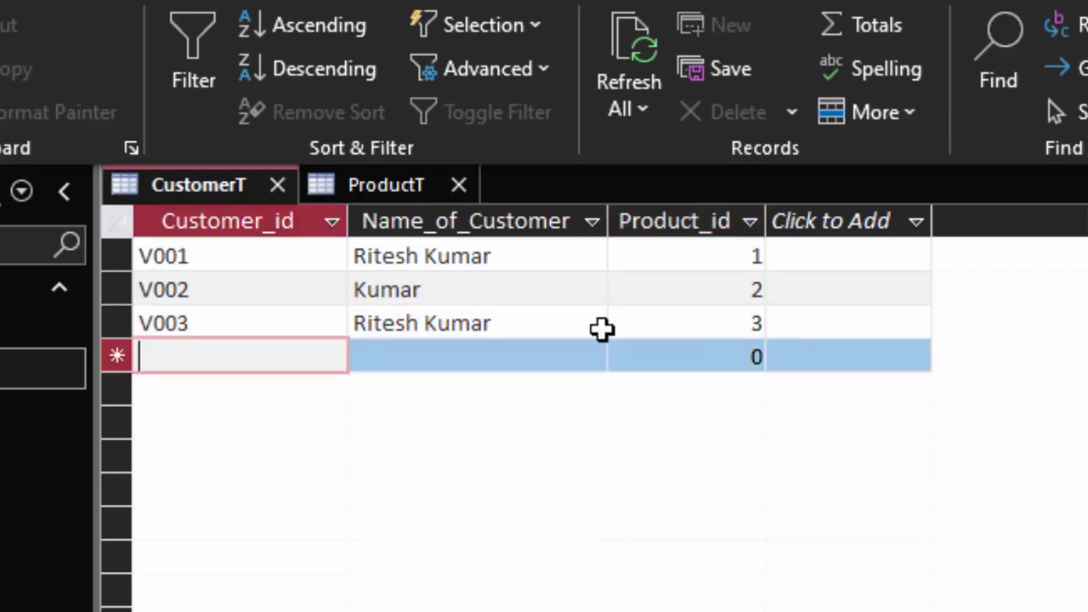
# Step: Close the ProductT and CustomerT datasheets, keeping layout changes, and open Database Tools > Relationships
pyautogui.click(458, 185)
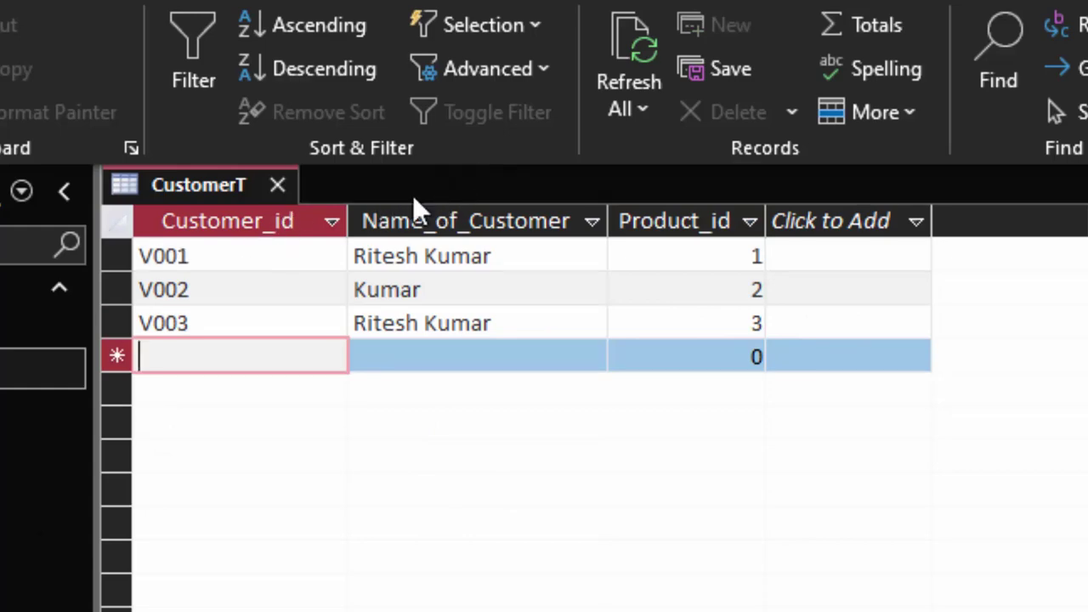
pyautogui.click(267, 192)
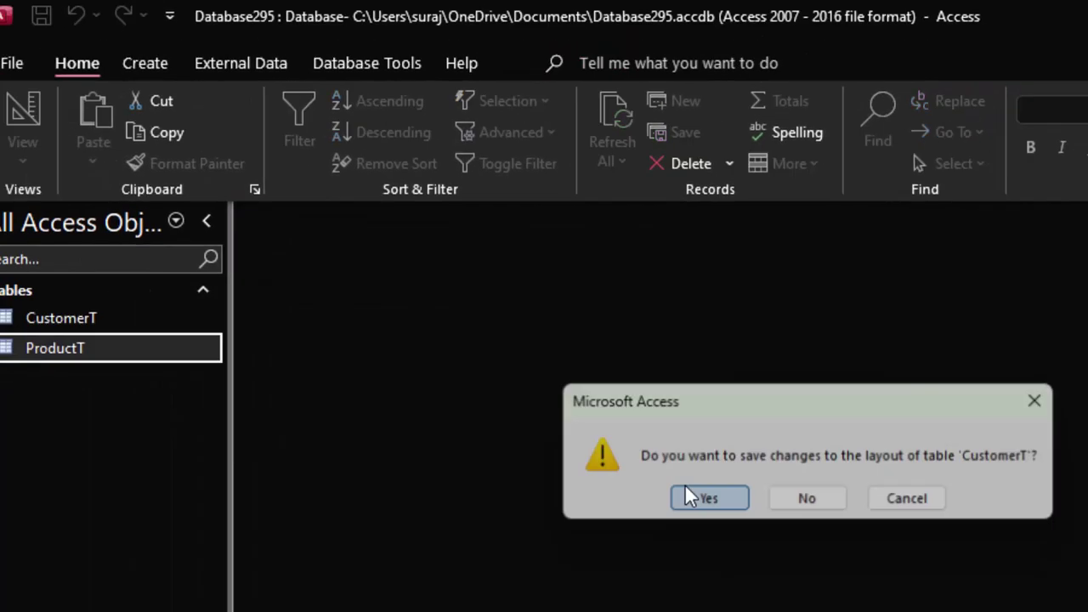
pyautogui.click(686, 493)
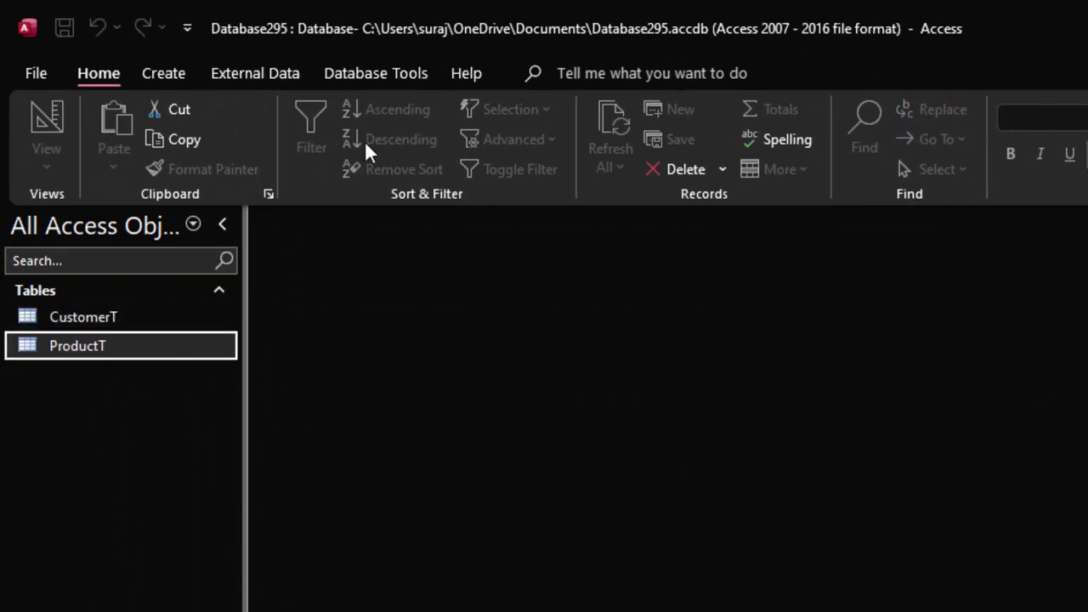
pyautogui.click(399, 68)
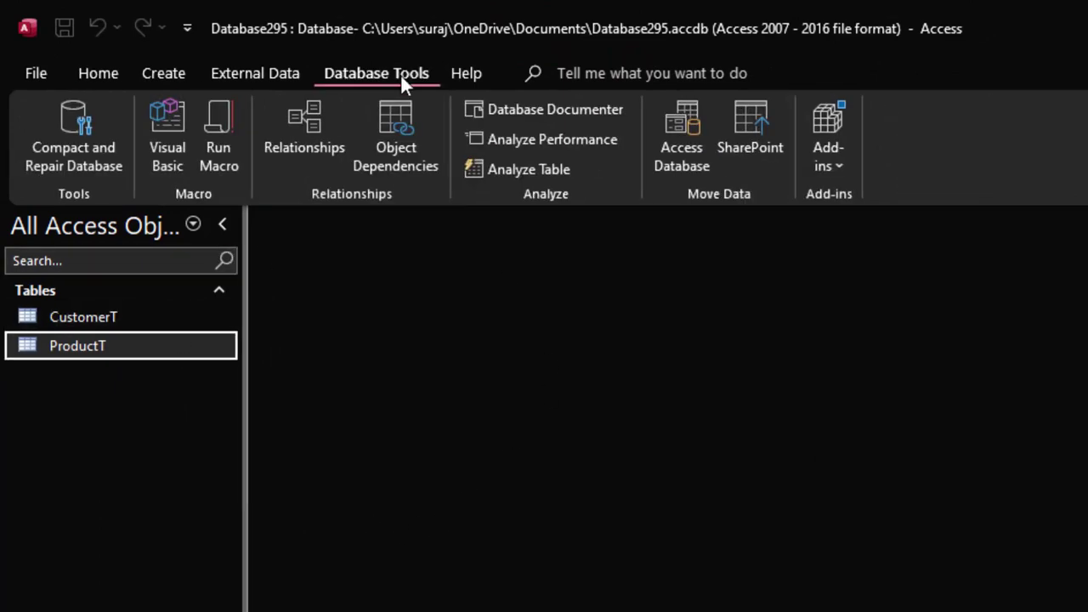
pyautogui.click(320, 136)
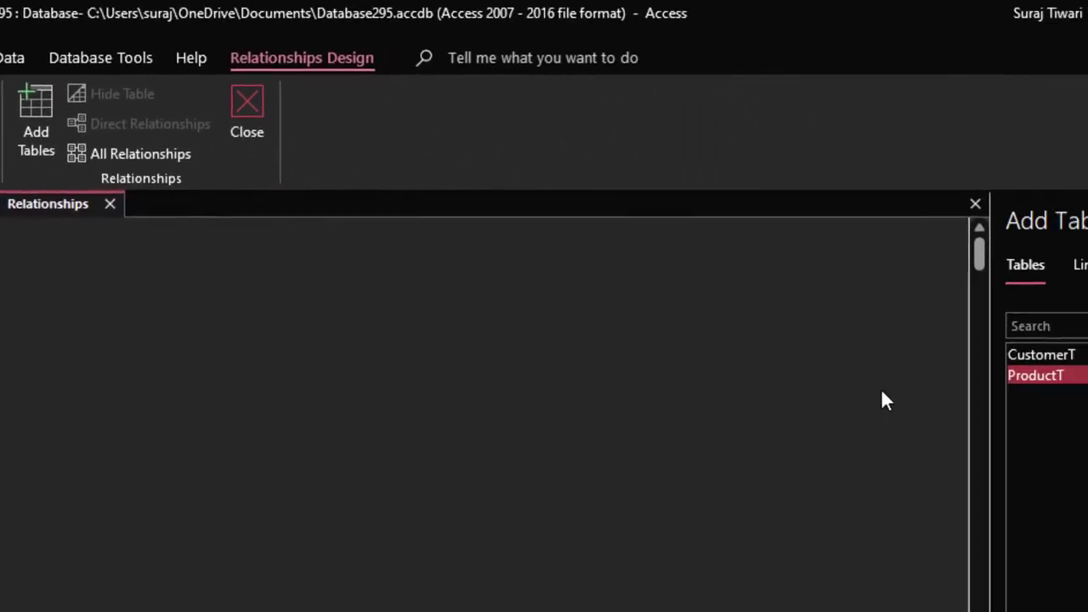
# Step: Place ProductT left of CustomerT in the diagram and link ProductT.Product_id to CustomerT.Product_id
pyautogui.moveTo(833, 343)
pyautogui.mouseDown()
pyautogui.moveTo(520, 337)
pyautogui.moveTo(136, 236)
pyautogui.mouseUp()
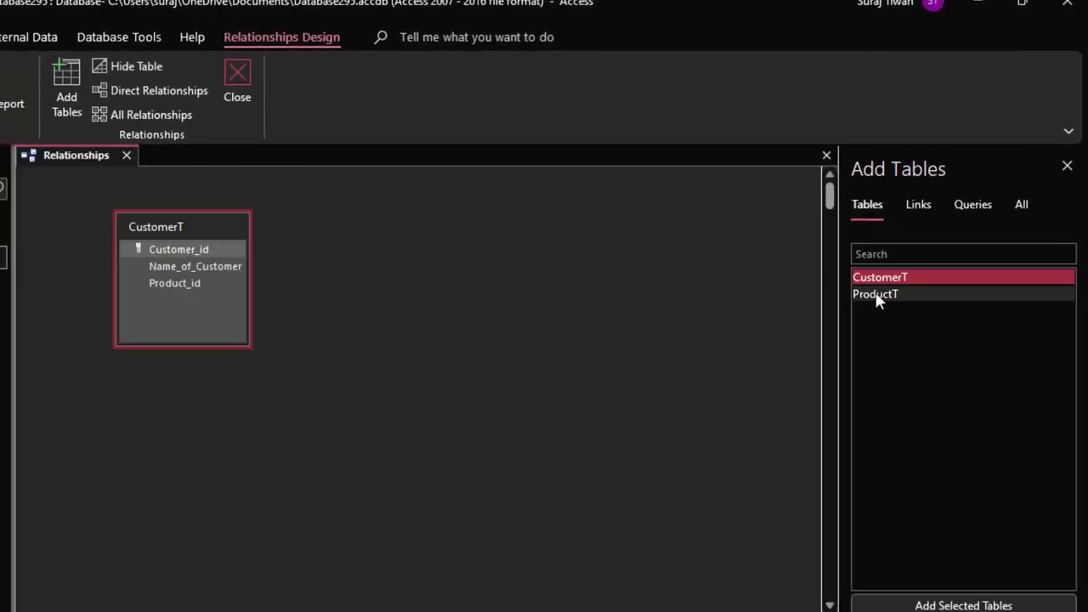
pyautogui.moveTo(875, 294); pyautogui.dragTo(477, 241)
pyautogui.moveTo(619, 196); pyautogui.dragTo(633, 209)
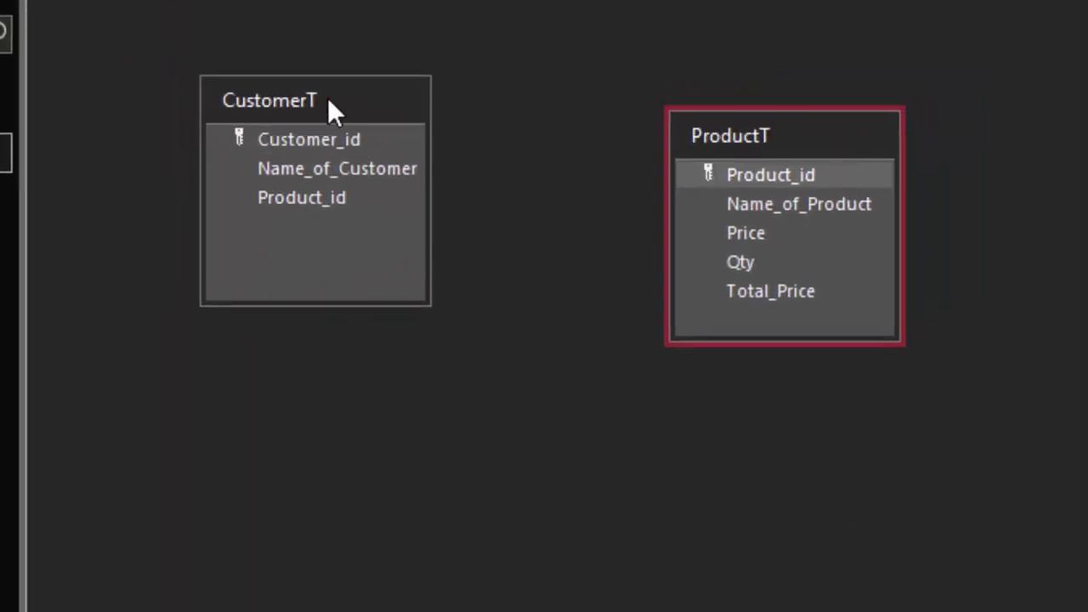
pyautogui.moveTo(329, 105); pyautogui.dragTo(978, 129)
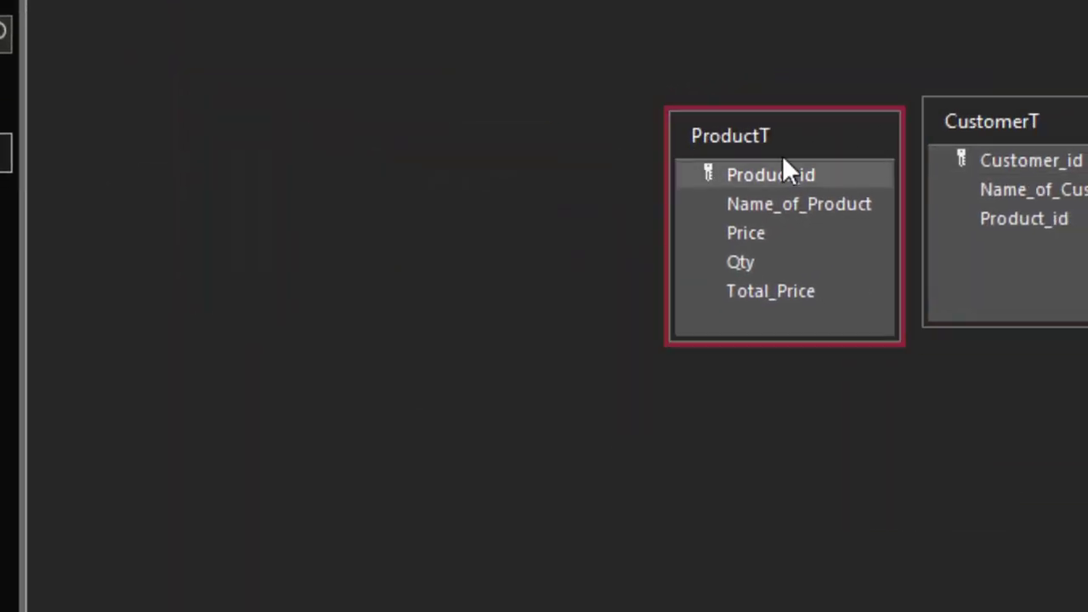
pyautogui.moveTo(784, 154); pyautogui.dragTo(454, 128)
pyautogui.click(1069, 126)
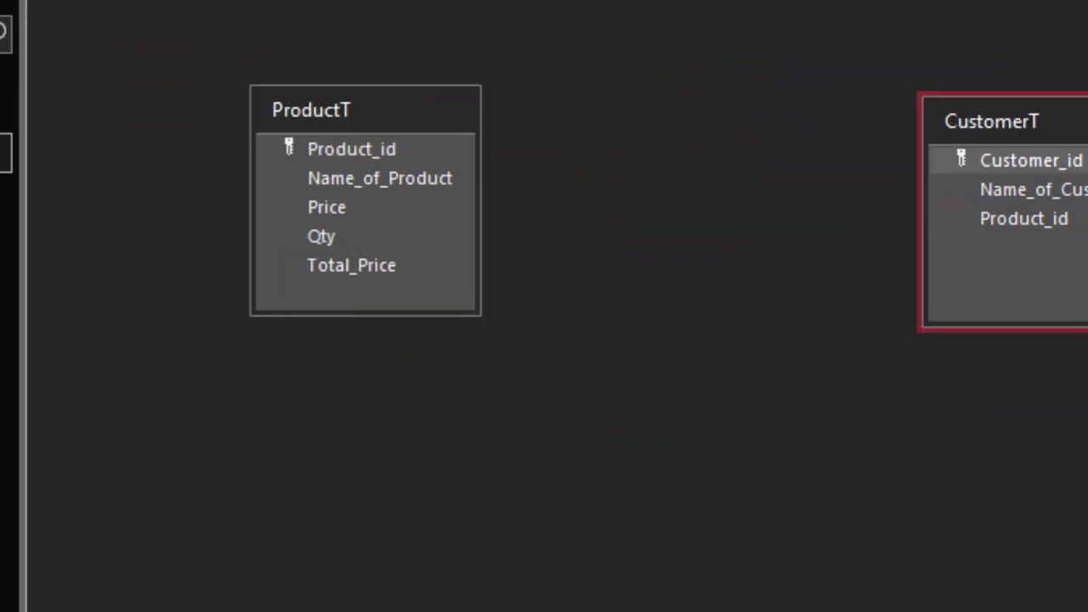
pyautogui.moveTo(1075, 127)
pyautogui.mouseDown()
pyautogui.moveTo(836, 206)
pyautogui.moveTo(831, 146)
pyautogui.mouseUp()
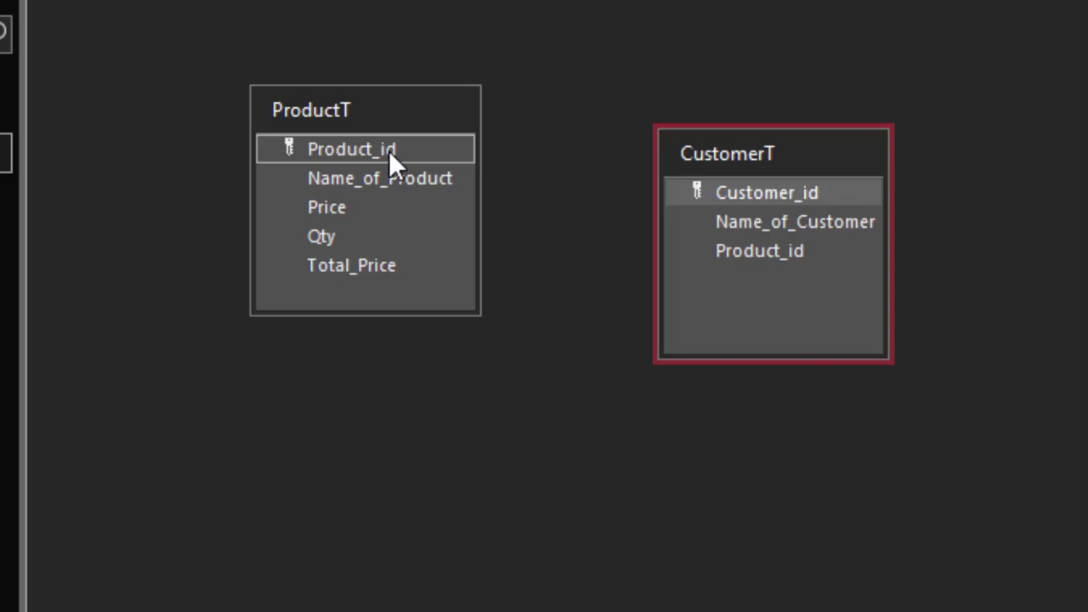
pyautogui.moveTo(388, 150)
pyautogui.mouseDown()
pyautogui.moveTo(751, 275)
pyautogui.moveTo(759, 250)
pyautogui.mouseUp()
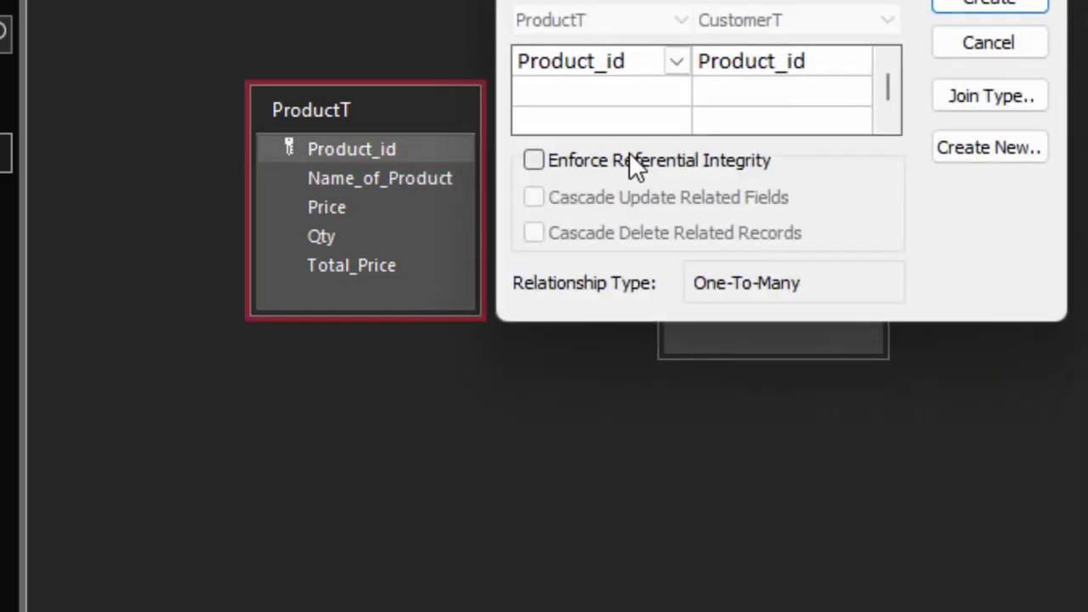
# Step: Create the link with referential integrity, cascade update and cascade delete, then reopen ProductT
pyautogui.click(629, 158)
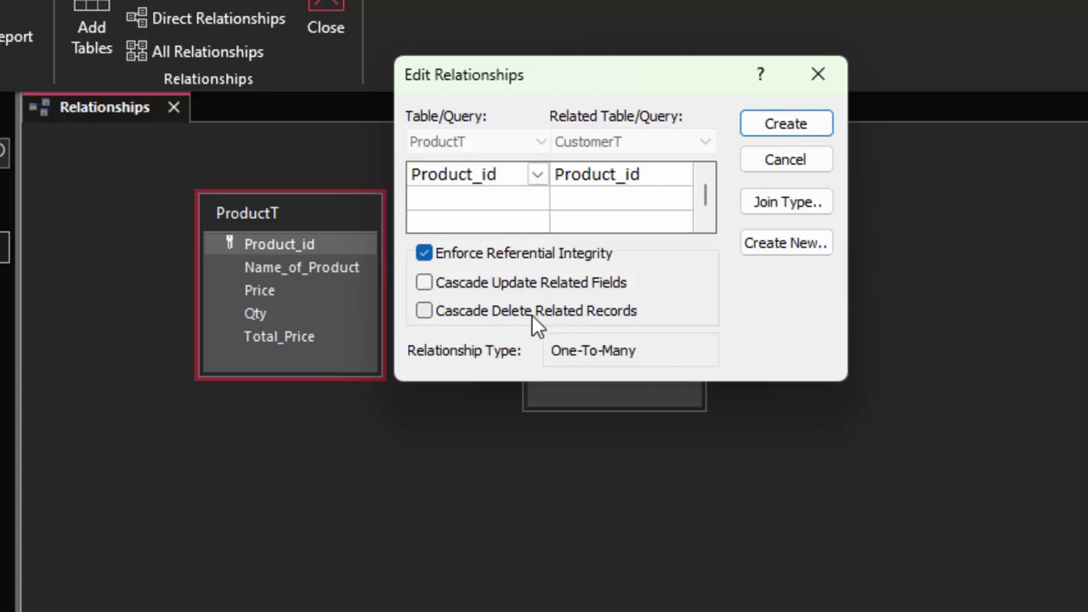
pyautogui.click(529, 313)
pyautogui.click(515, 286)
pyautogui.click(788, 129)
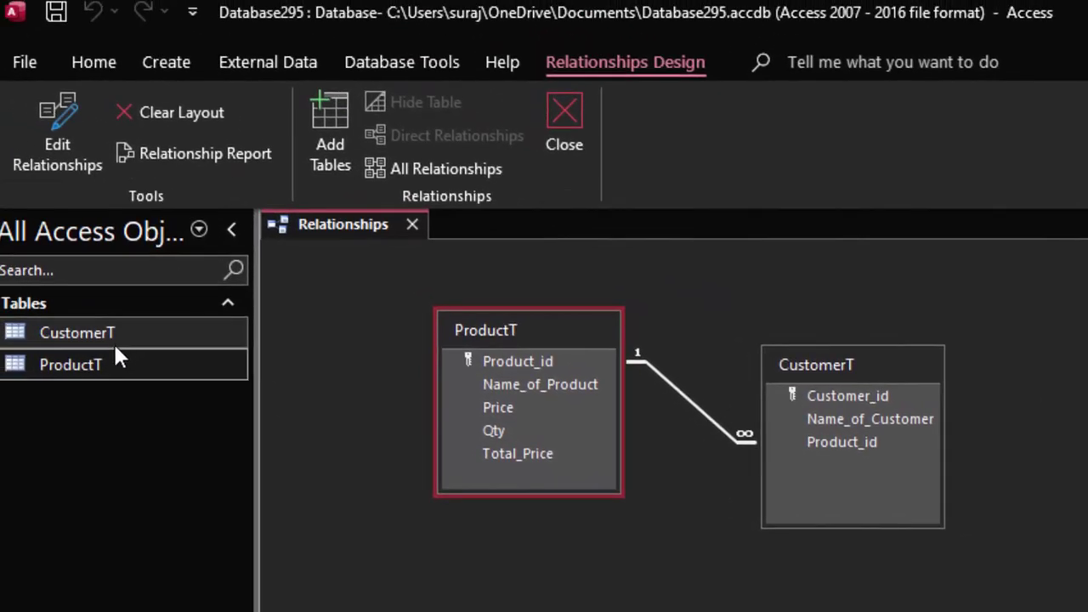
pyautogui.doubleClick(44, 323)
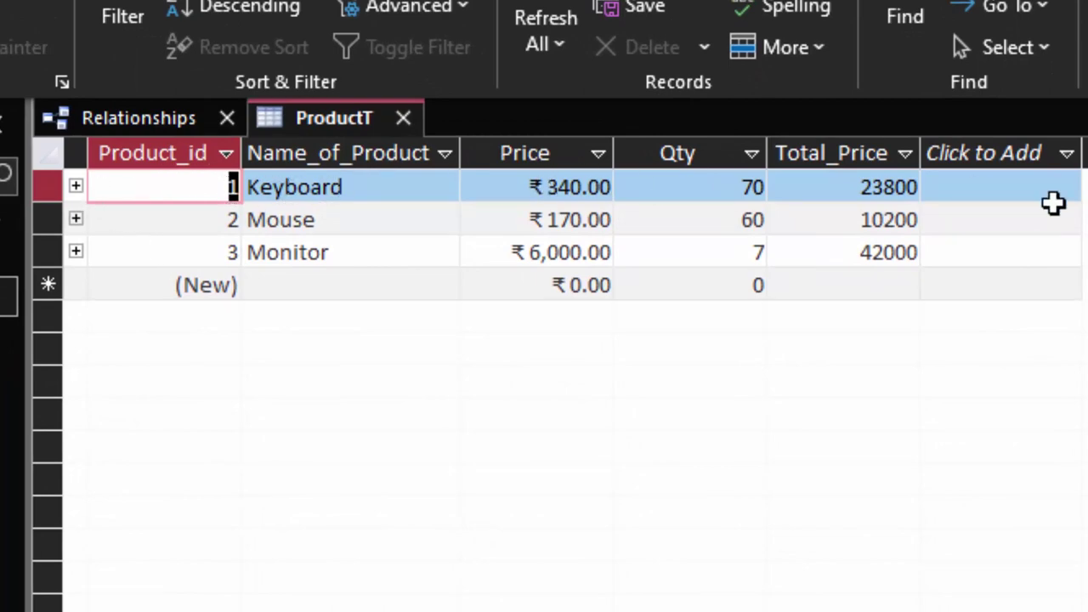
# Step: Expand the Keyboard, Mouse and Monitor rows to show each product's linked customer record
pyautogui.moveTo(860, 187); pyautogui.dragTo(982, 188)
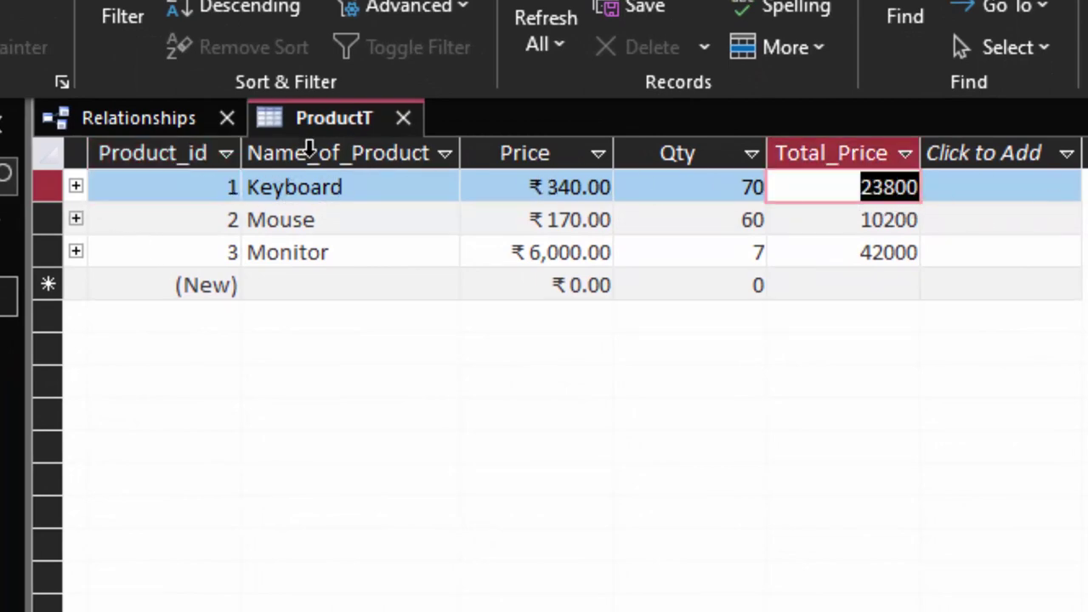
pyautogui.click(76, 185)
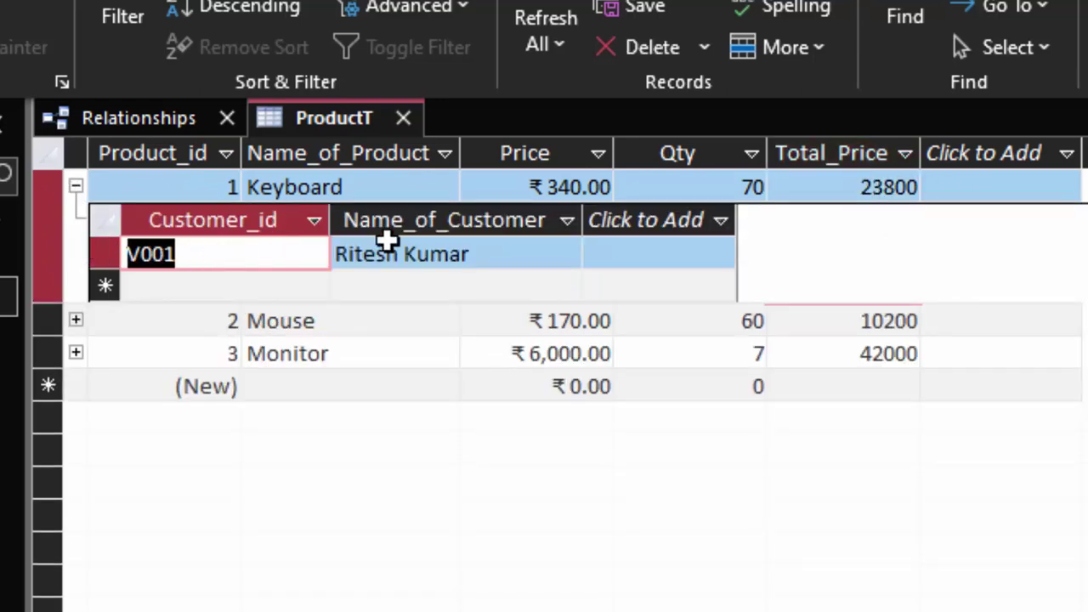
pyautogui.moveTo(549, 253); pyautogui.dragTo(272, 269)
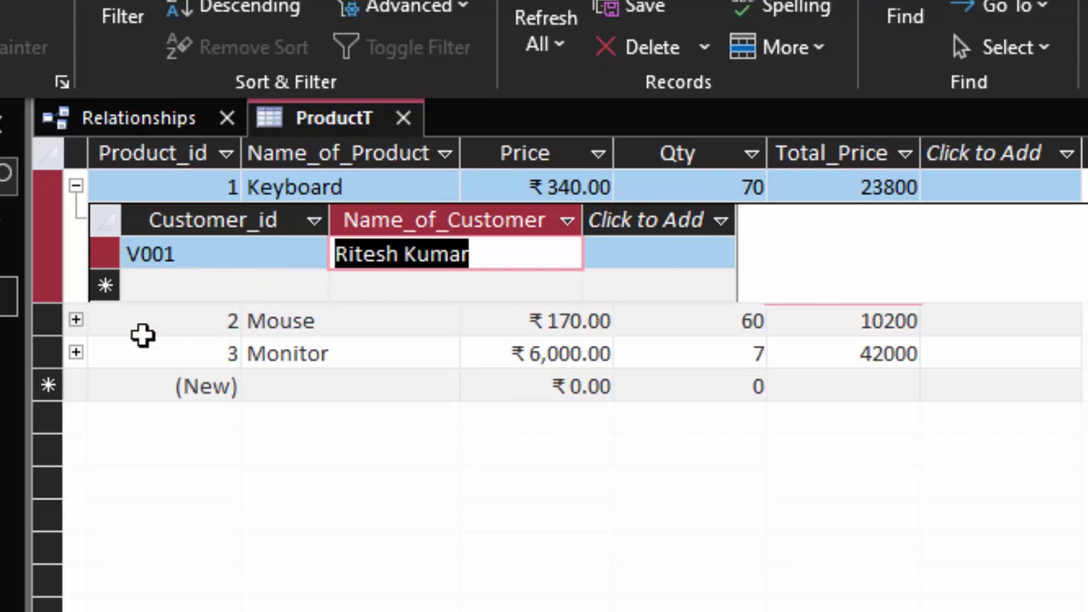
pyautogui.click(75, 321)
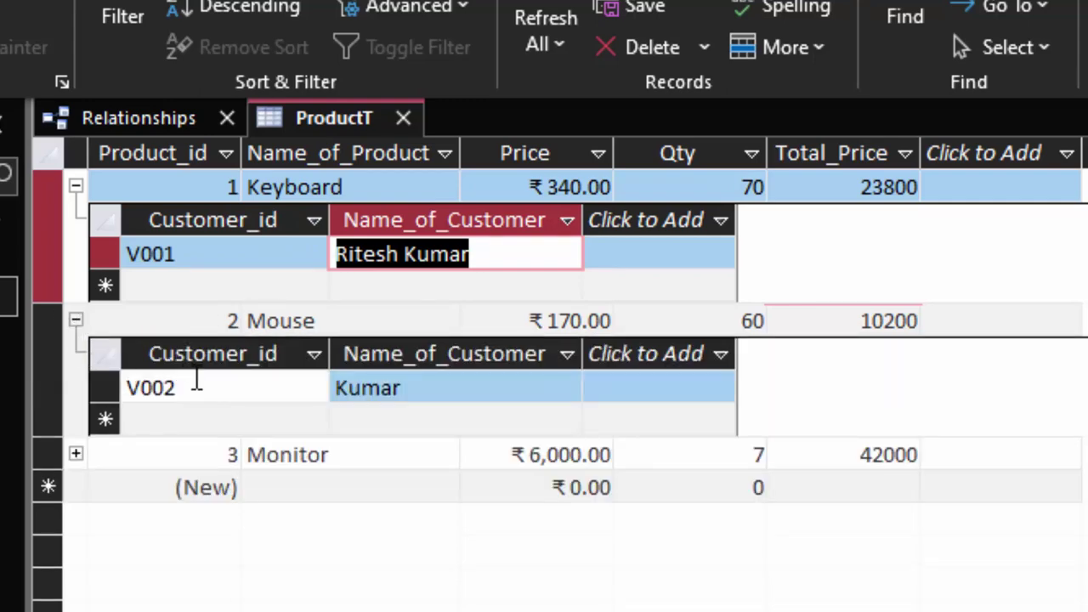
pyautogui.click(192, 383)
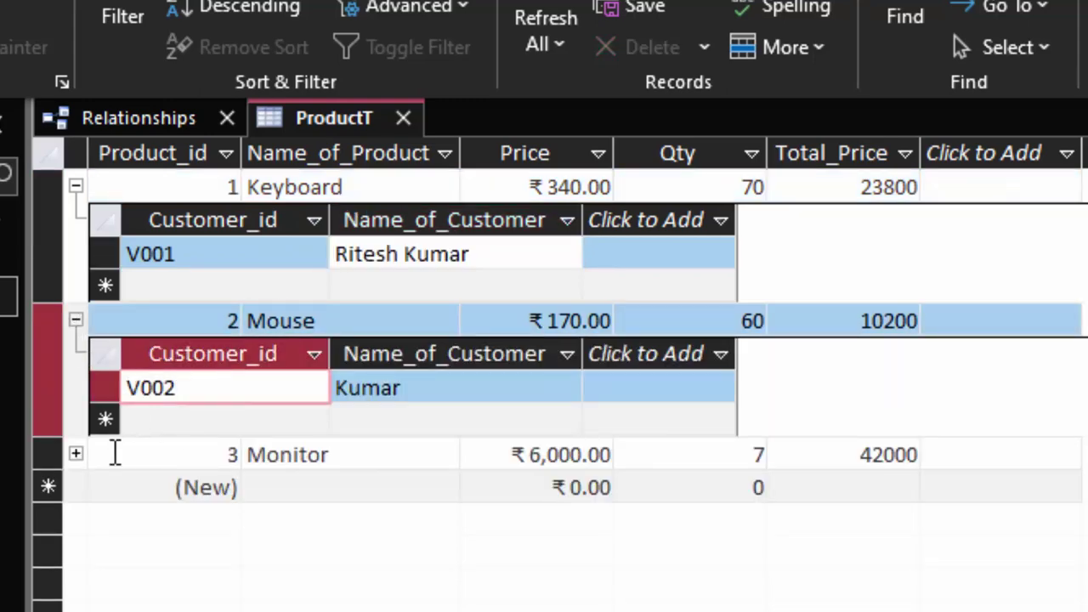
pyautogui.click(75, 455)
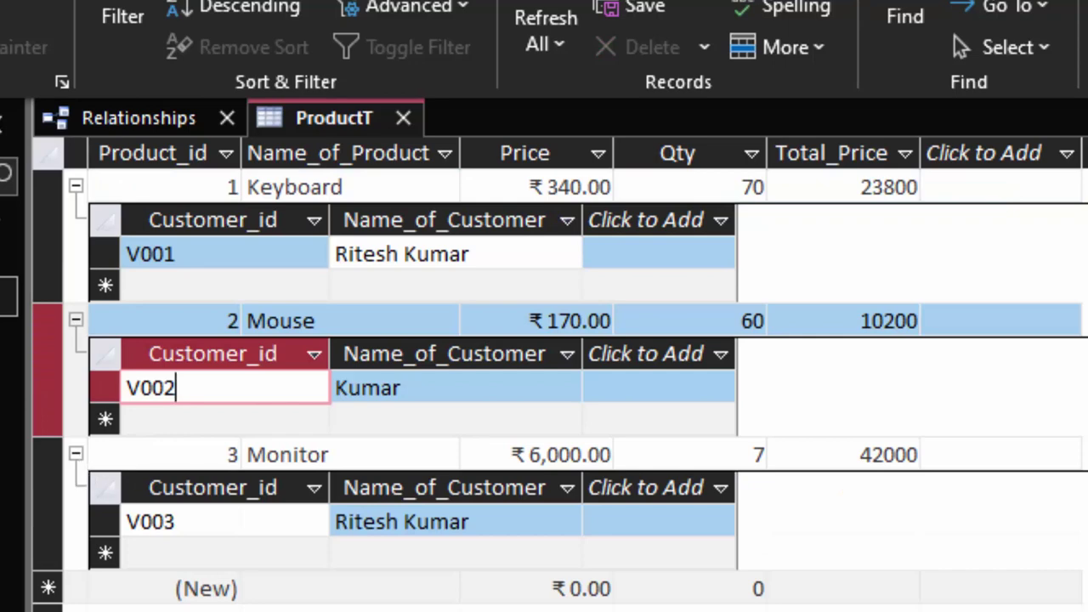